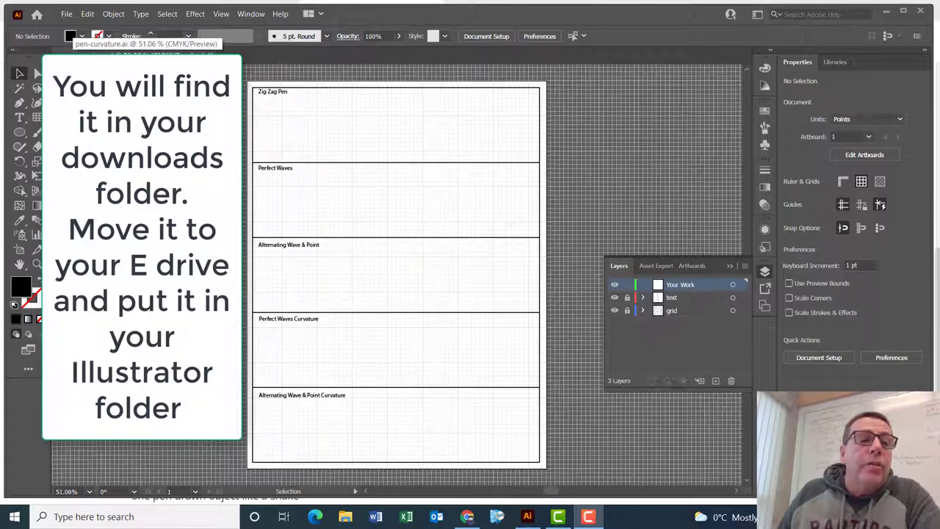
click(19, 102)
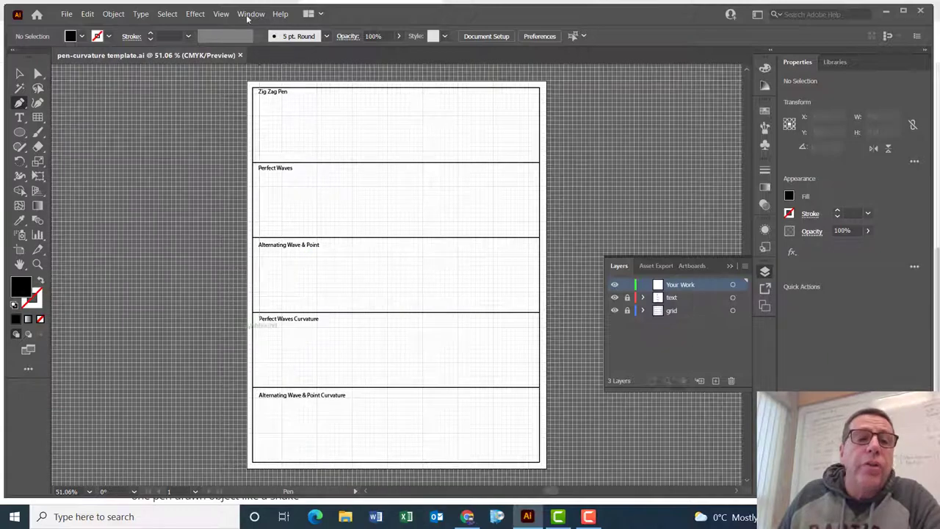
click(221, 15)
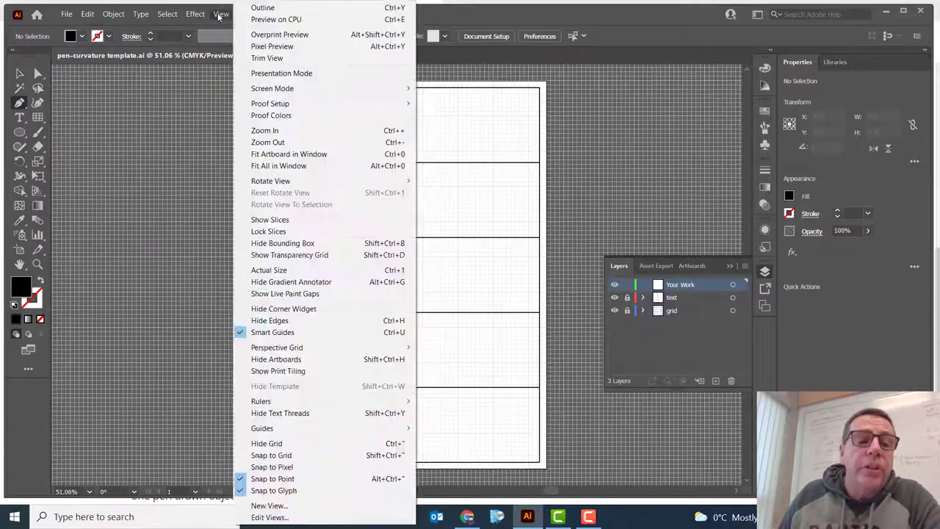
click(18, 74)
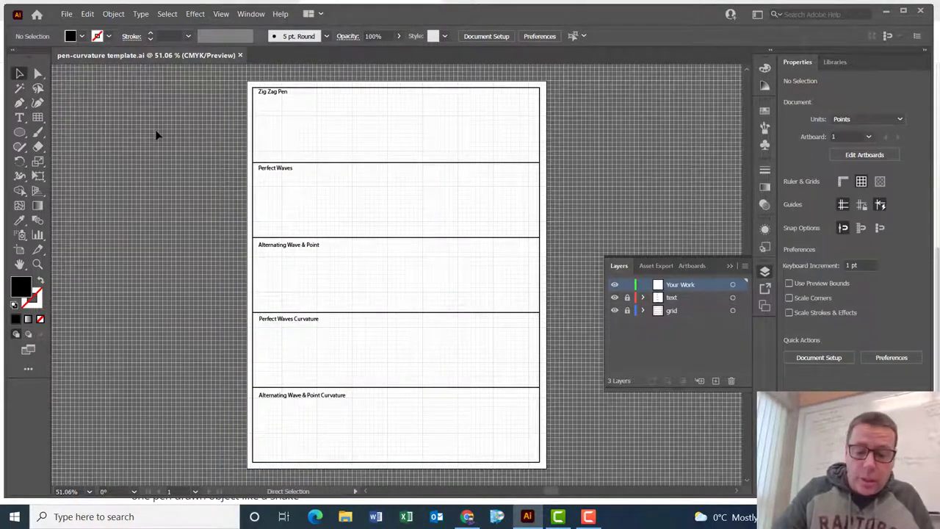
Step: Set up the Pen tool for the Zig Zag Pen section with no fill and a red stroke
key(ctrl+equal)
key(ctrl+equal)
key(ctrl+equal)
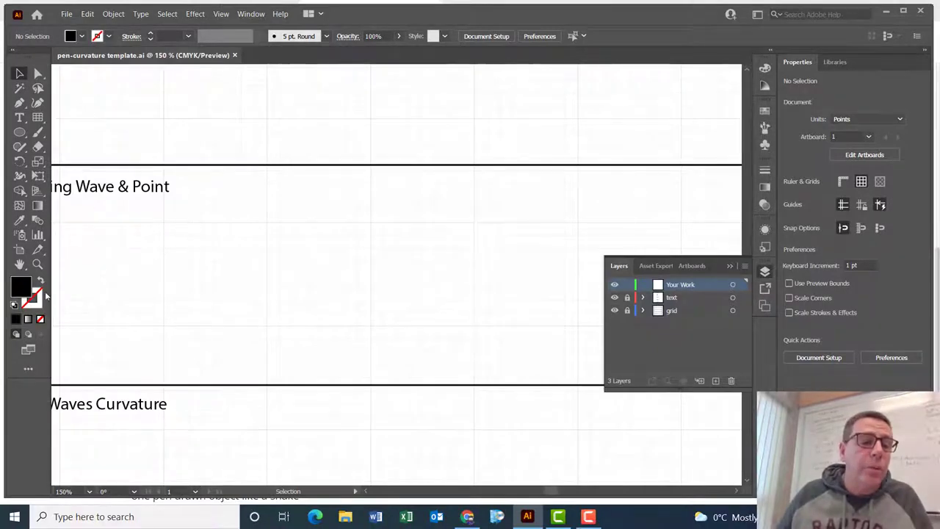
click(19, 263)
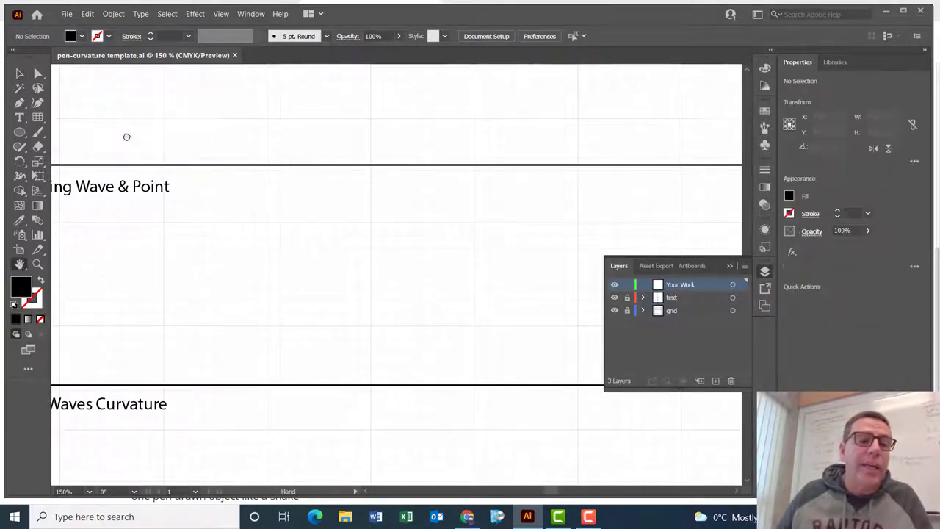
drag(125, 137, 311, 384)
drag(290, 289, 228, 232)
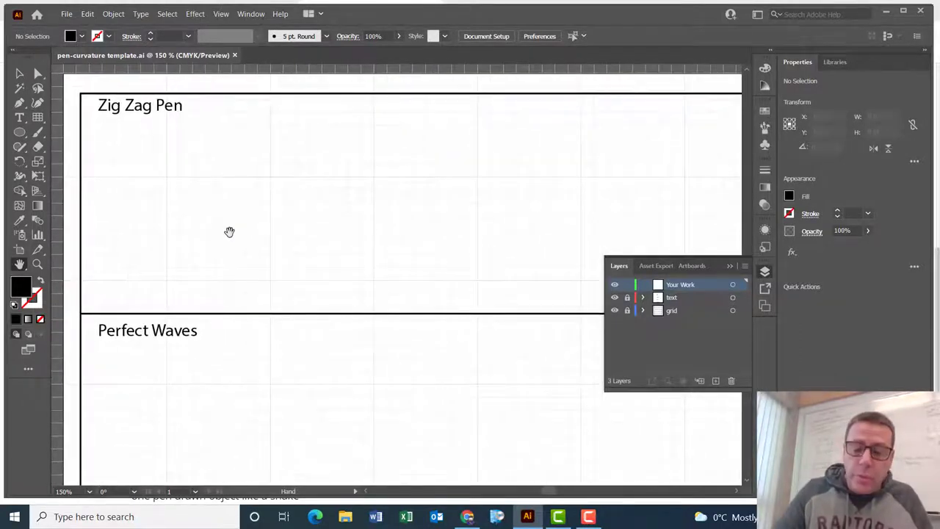
key(ctrl+minus)
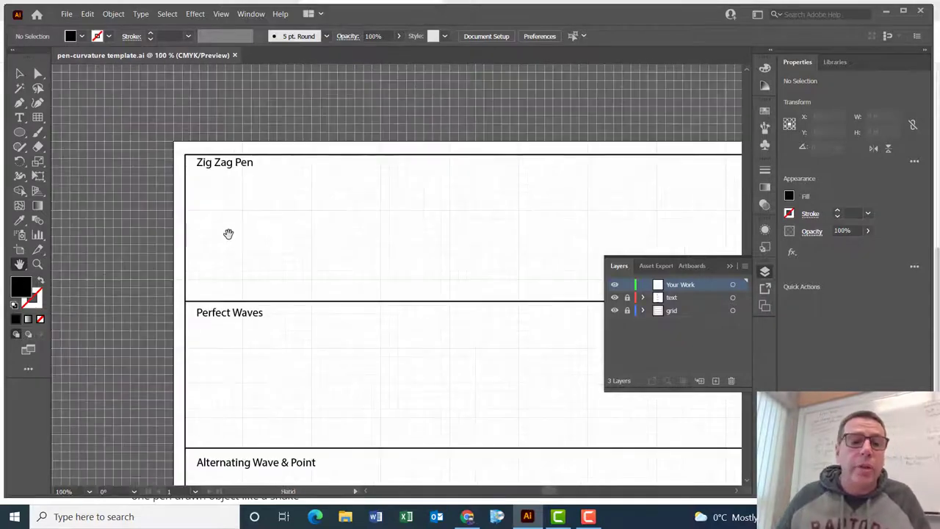
drag(241, 214, 213, 176)
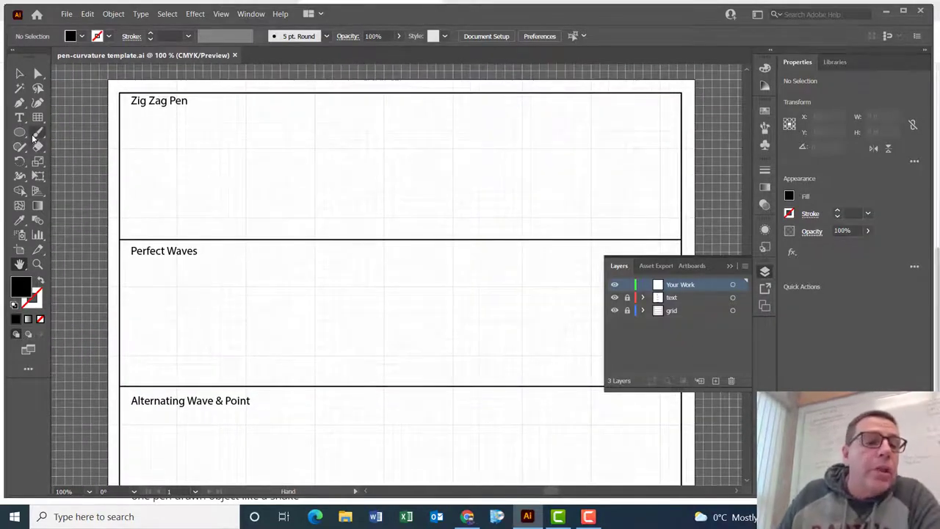
click(20, 104)
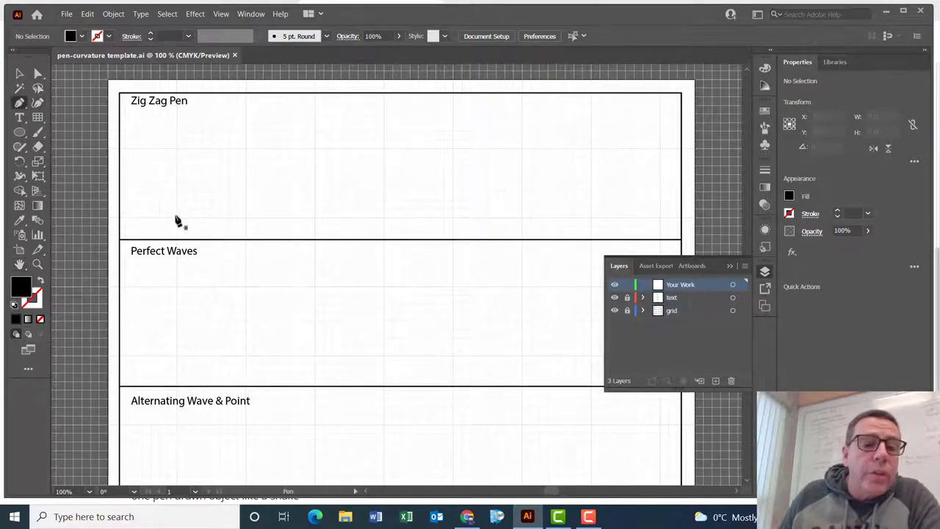
click(41, 283)
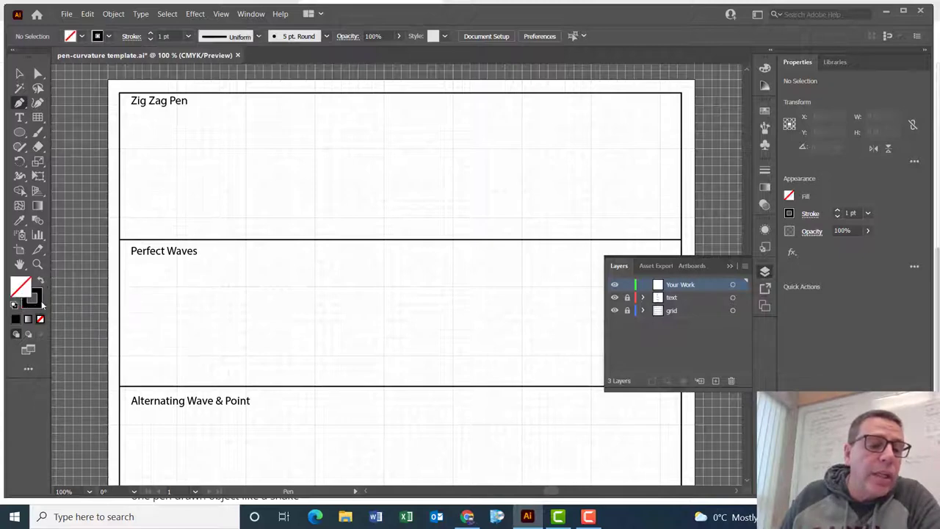
click(37, 301)
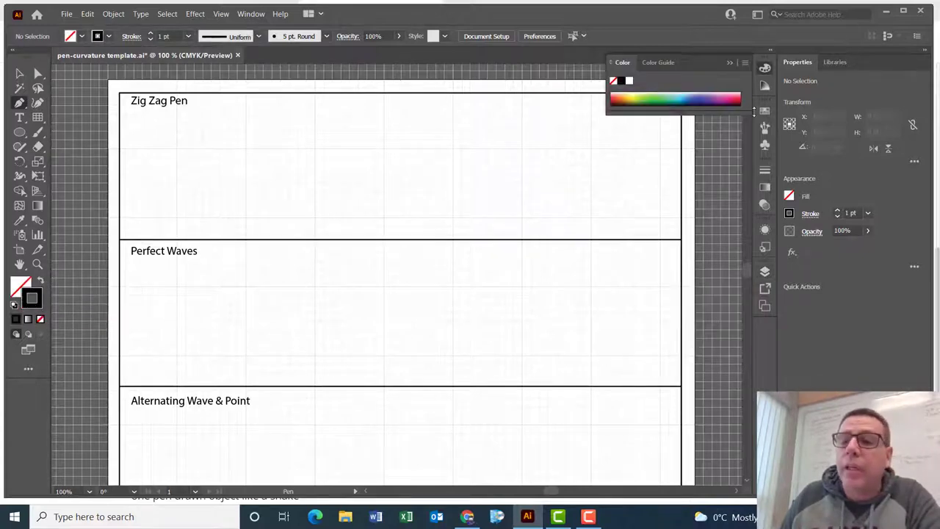
click(764, 110)
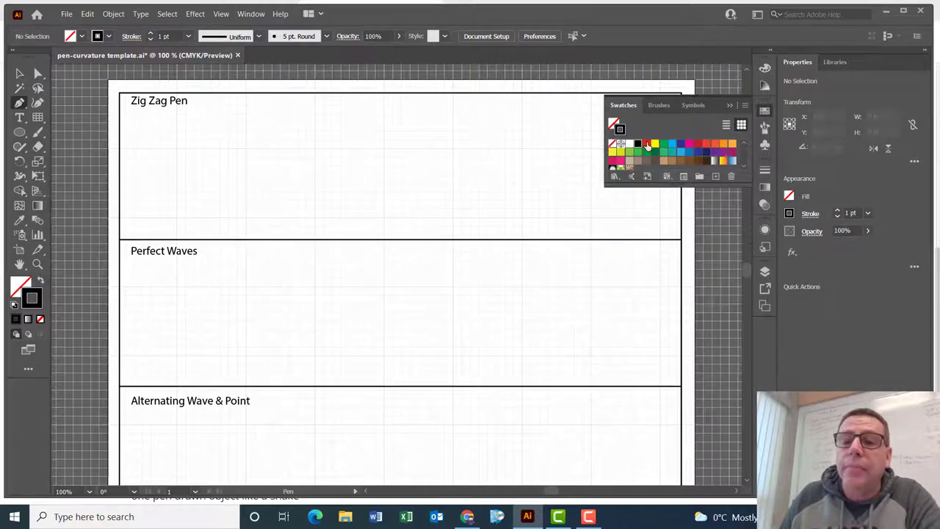
click(647, 144)
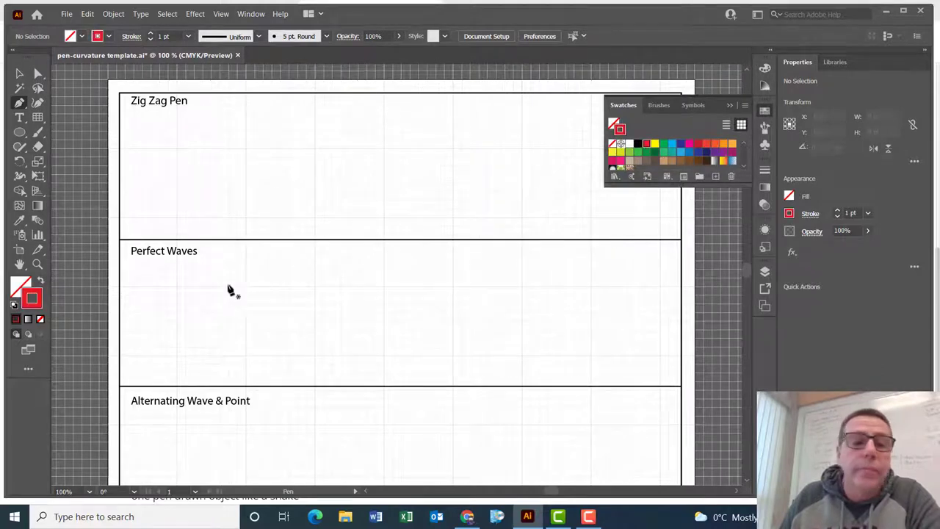
Step: Draw a straight-segment zigzag with three peaks on the major grid intersections of the Zig Zag Pen section, then deselect it
click(177, 219)
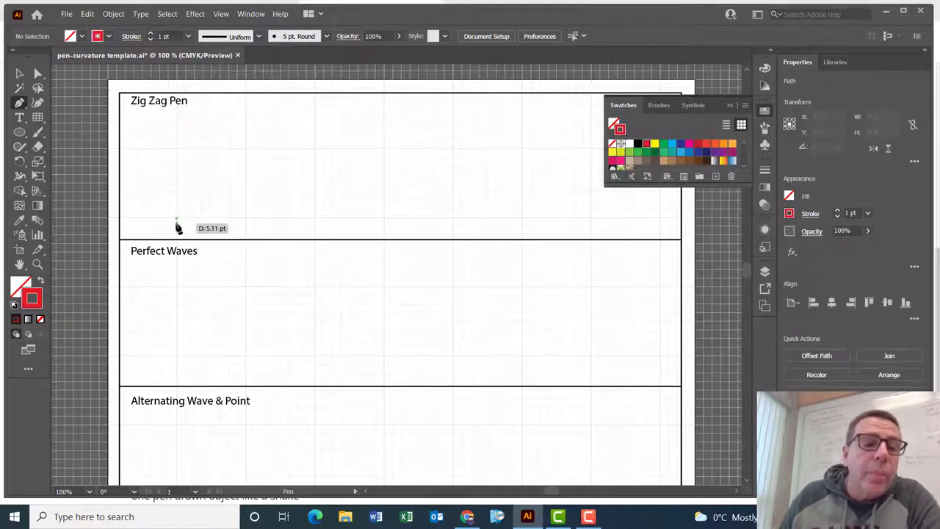
click(246, 151)
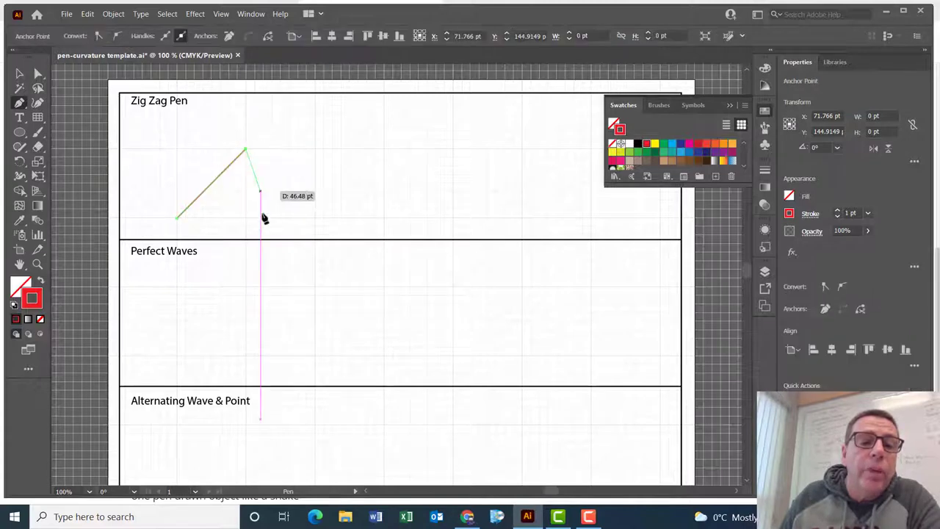
click(315, 218)
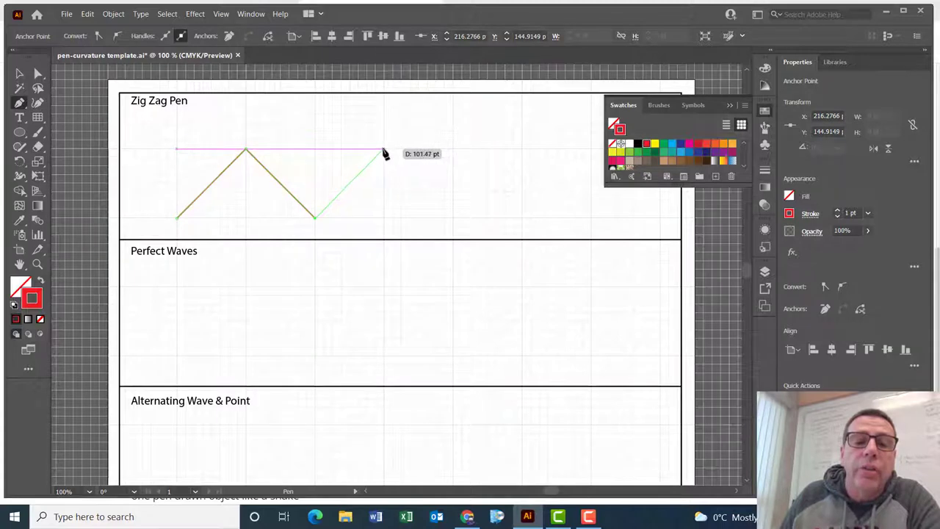
click(383, 151)
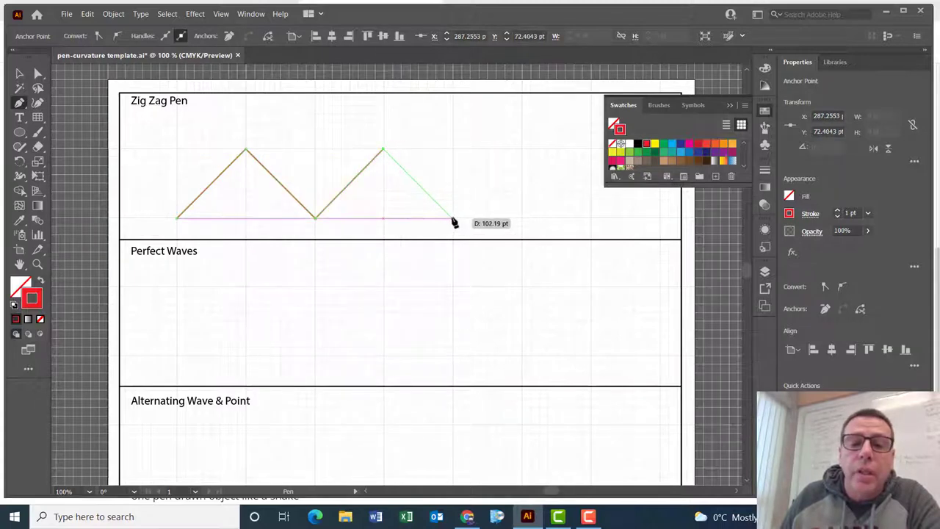
click(452, 219)
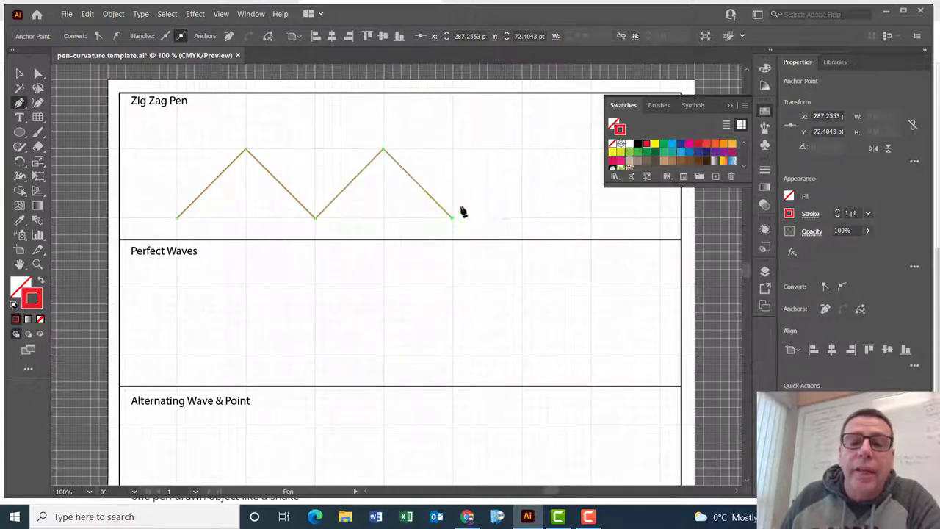
click(523, 151)
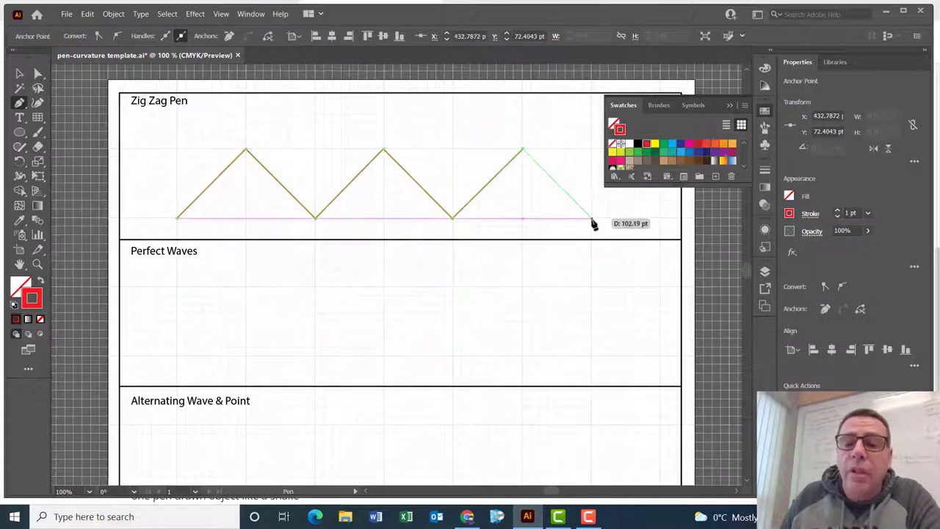
click(591, 219)
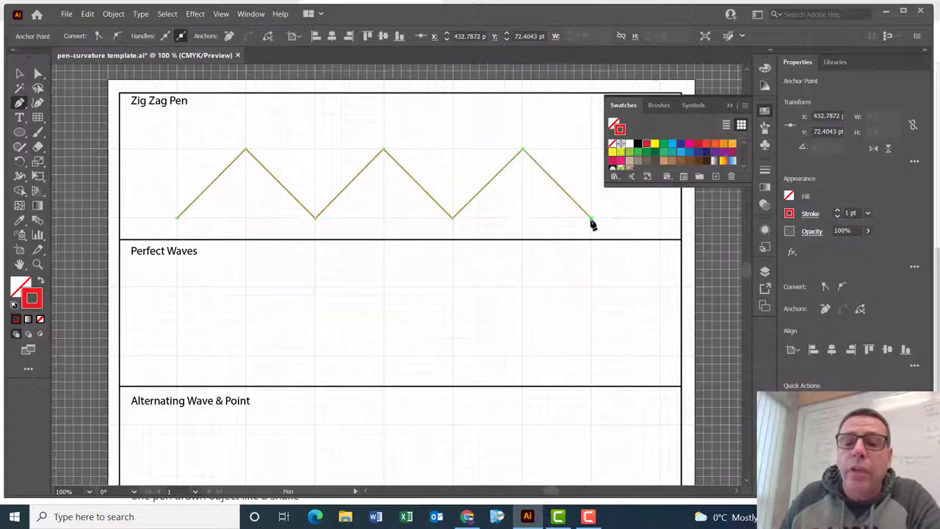
key(v)
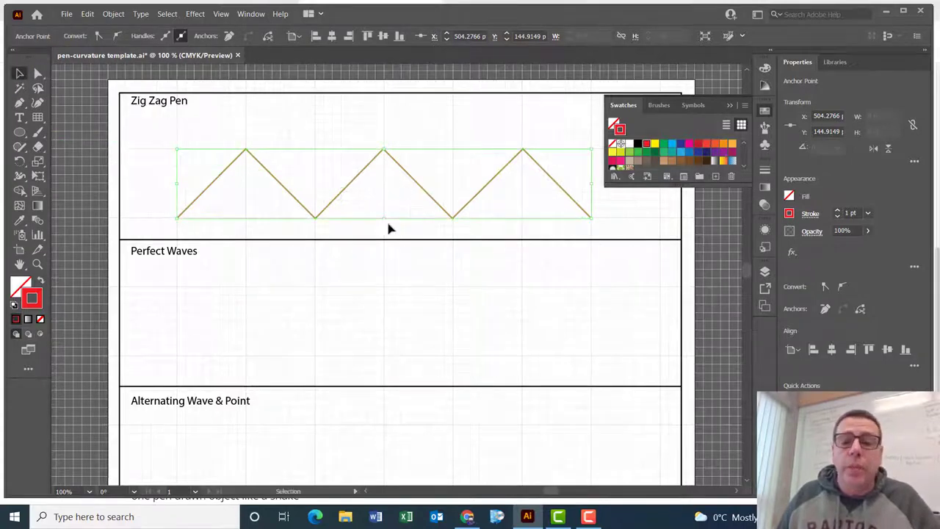
click(373, 287)
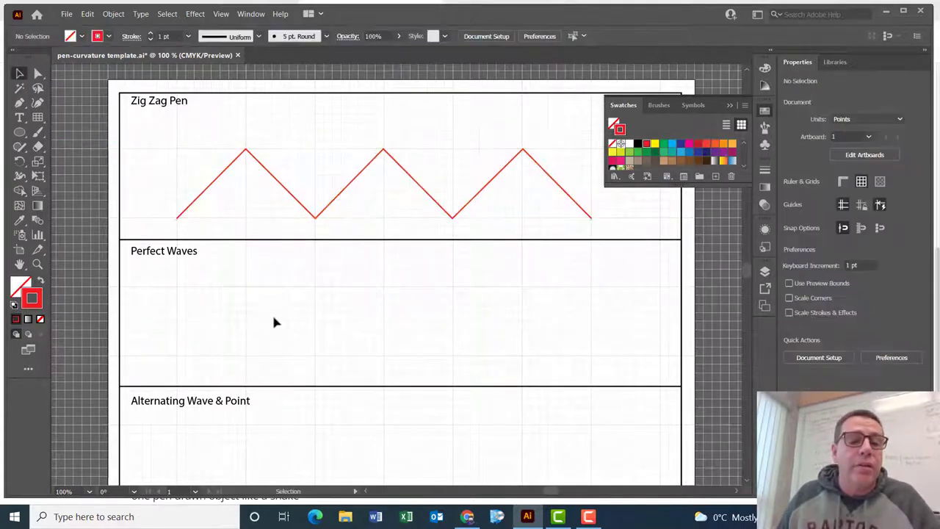
Step: Start a Pen-tool curve in the Perfect Waves section, forming one crest between two low grid intersections with horizontal handles half a grid square long
click(20, 103)
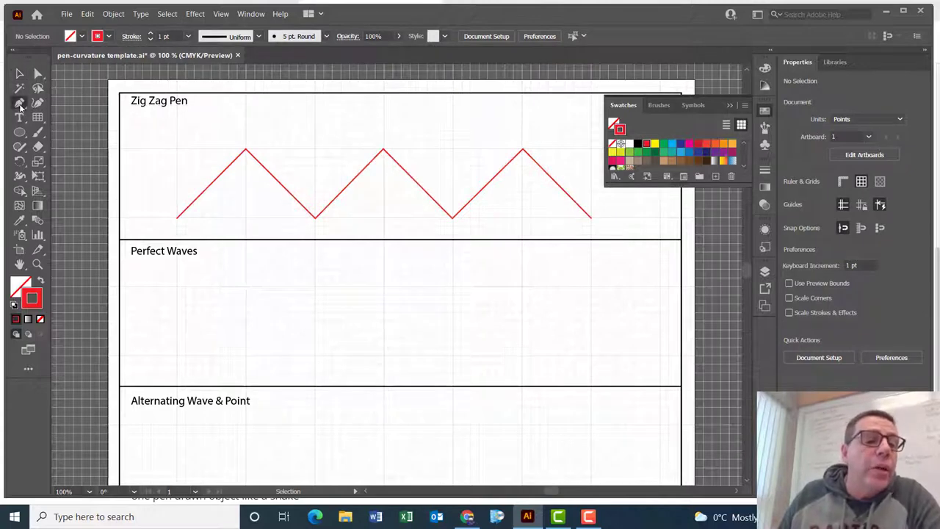
scroll(346, 327, down, 1)
scroll(345, 324, down, 3)
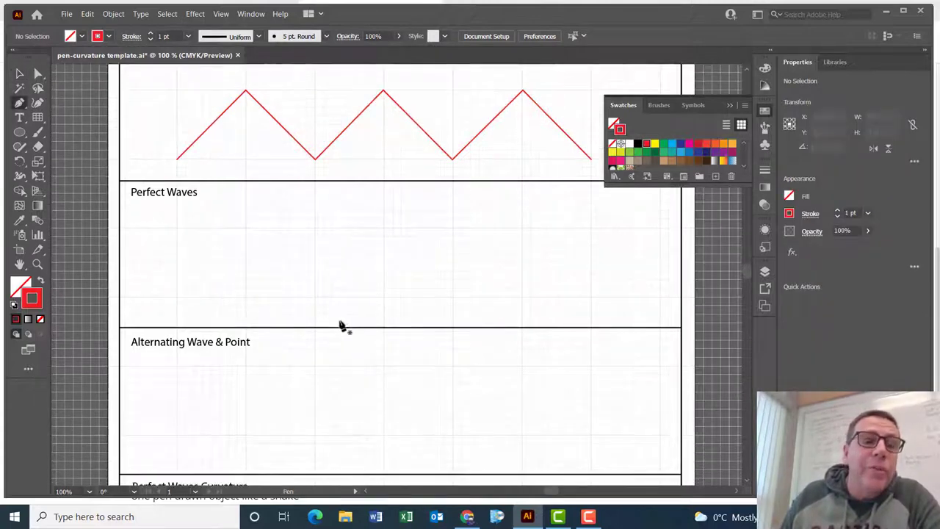
click(177, 300)
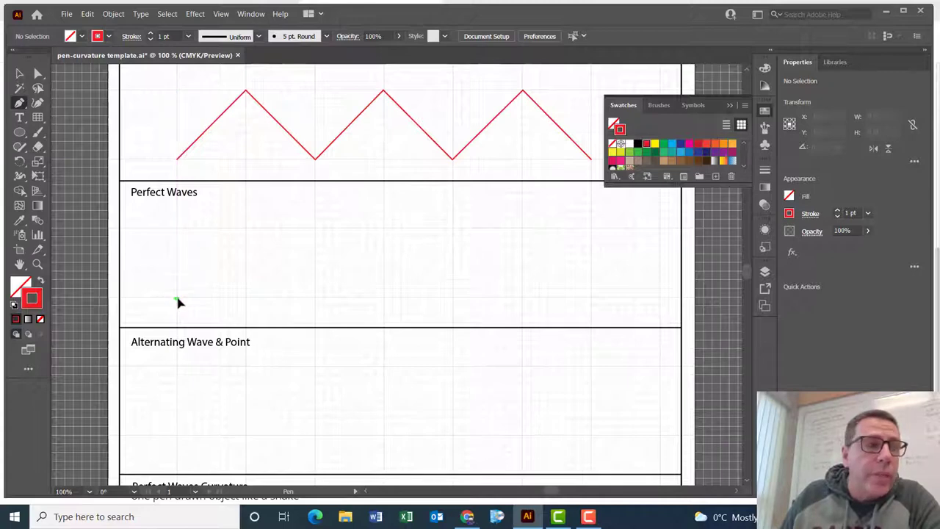
drag(179, 301, 211, 296)
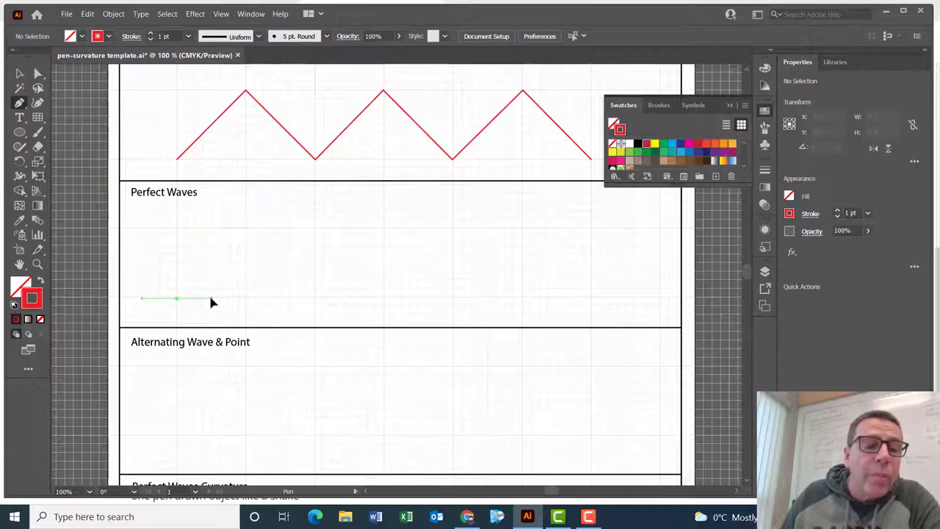
mouse_move(210, 298)
mouse_down()
mouse_move(189, 298)
mouse_move(212, 298)
mouse_up()
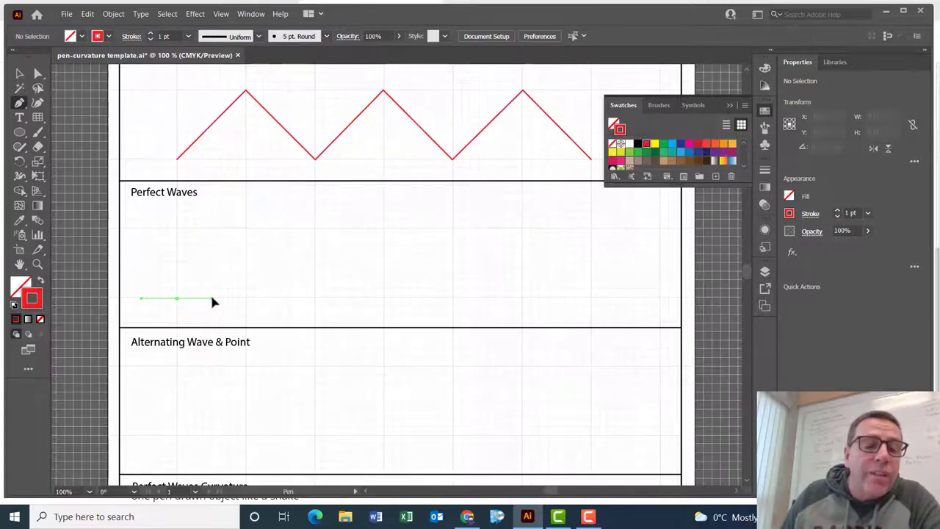
drag(212, 298, 213, 298)
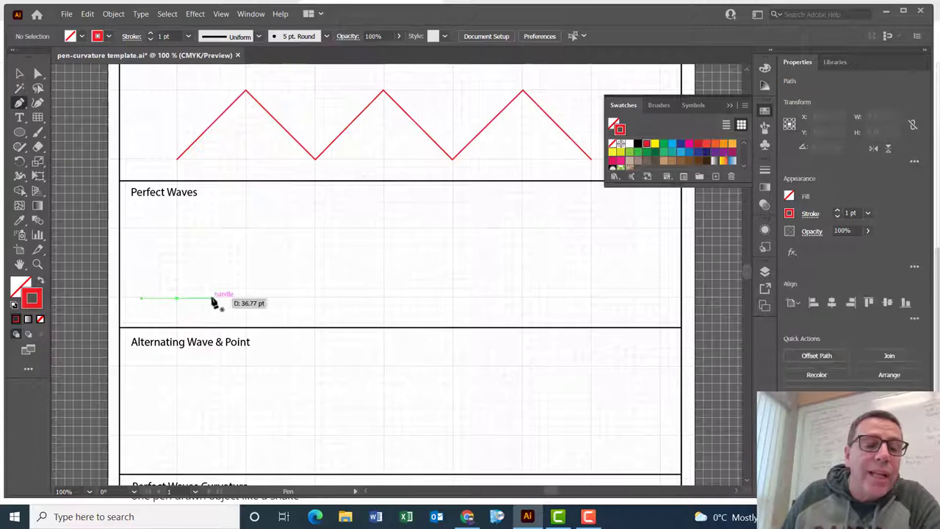
click(248, 233)
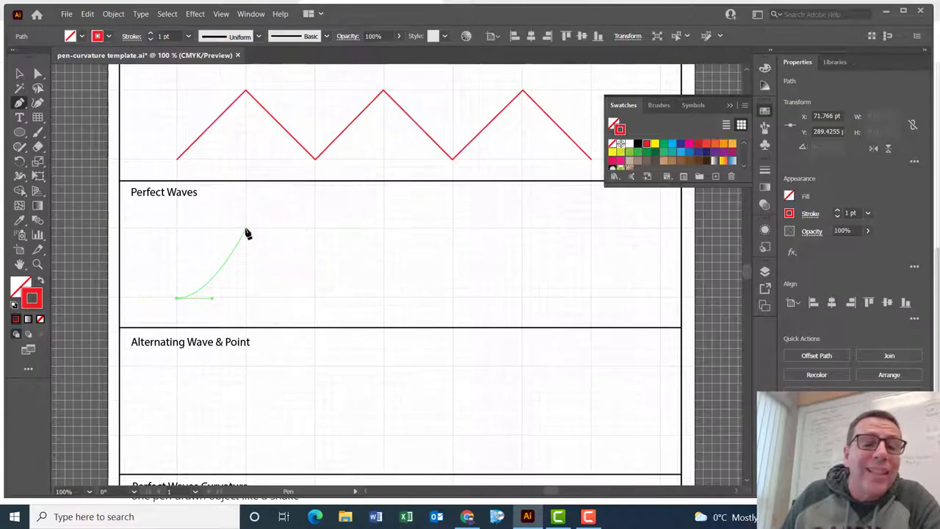
drag(248, 233, 281, 232)
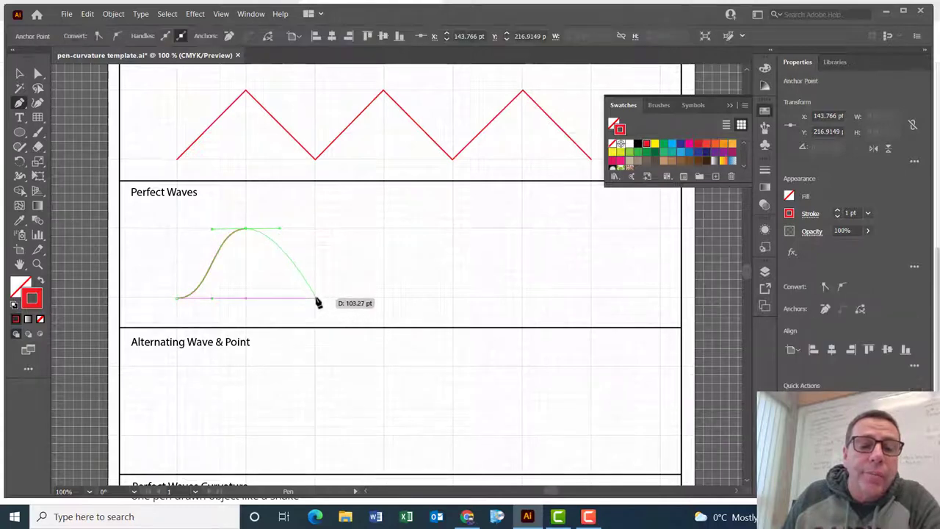
drag(316, 299, 350, 300)
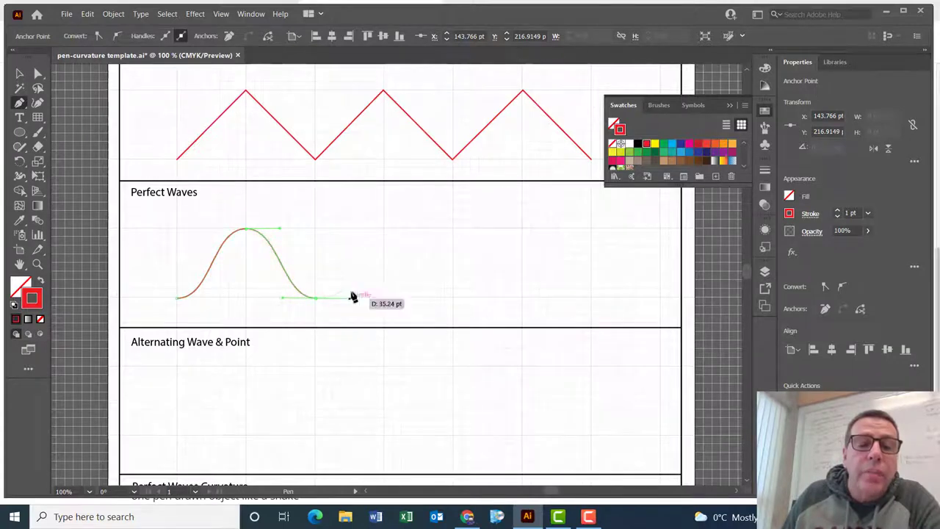
Step: Extend the Perfect Waves path up to the third crest's high grid intersection, with horizontal handles half a grid square long at each anchor
click(384, 232)
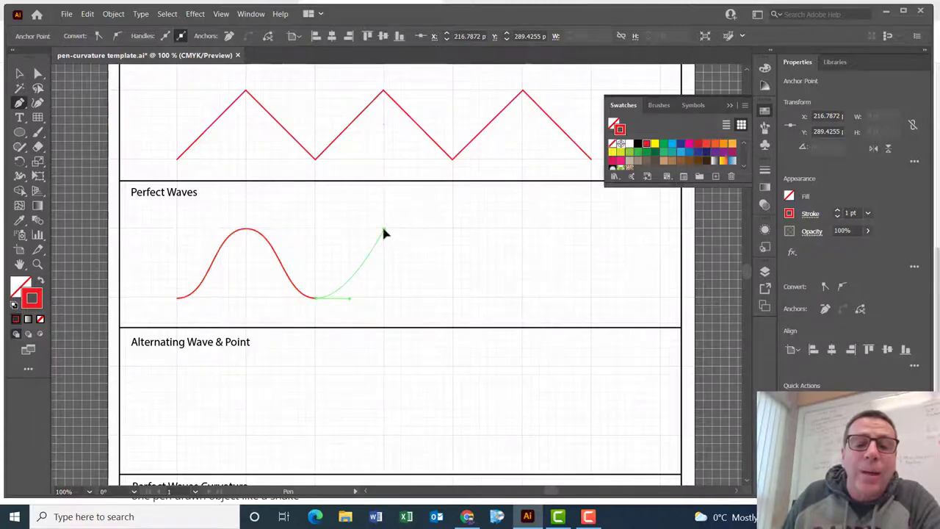
drag(383, 230, 419, 230)
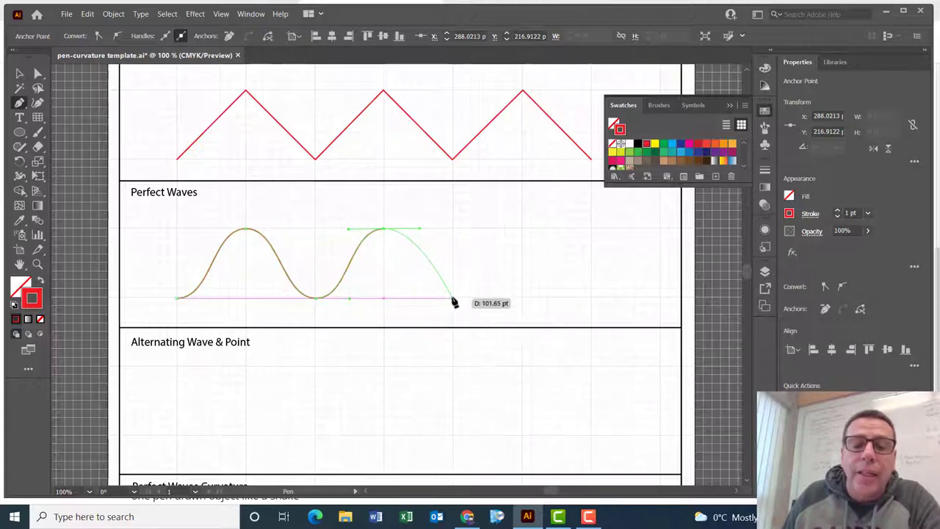
drag(453, 299, 488, 299)
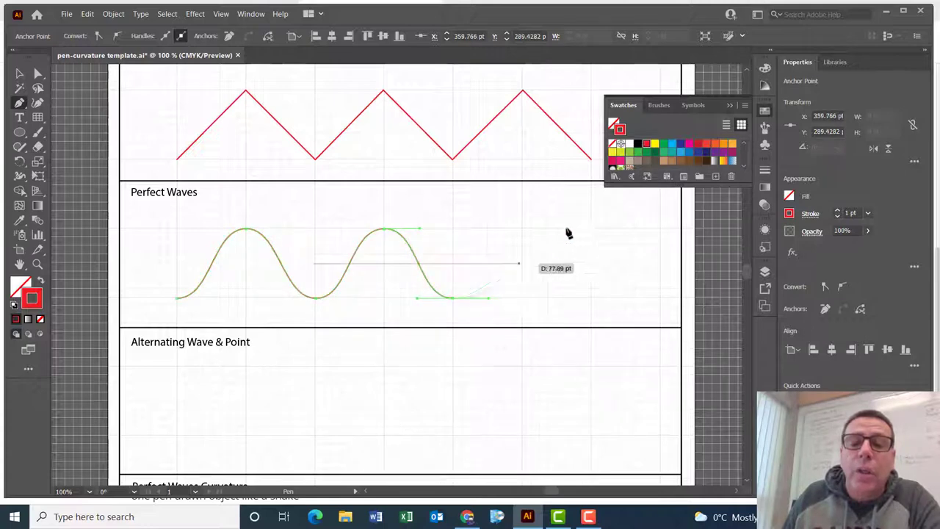
drag(522, 230, 557, 233)
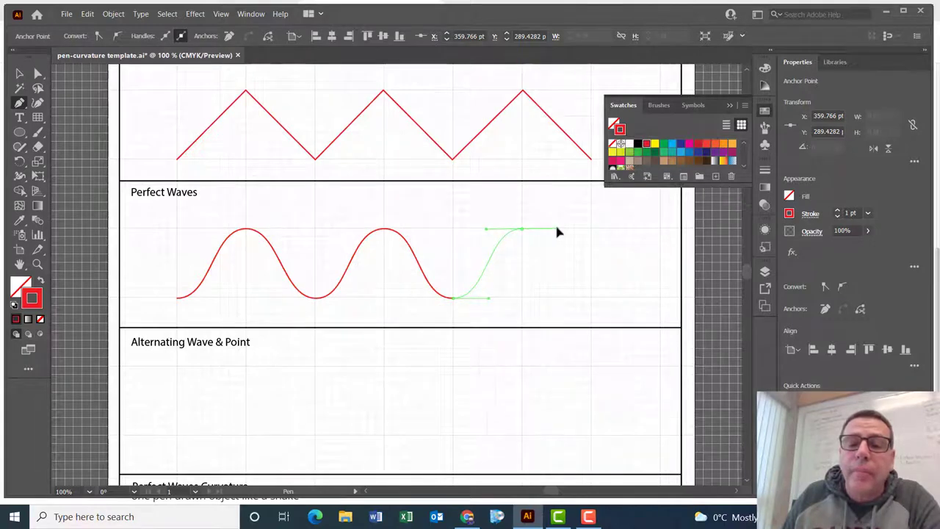
drag(556, 232, 556, 232)
drag(569, 298, 623, 299)
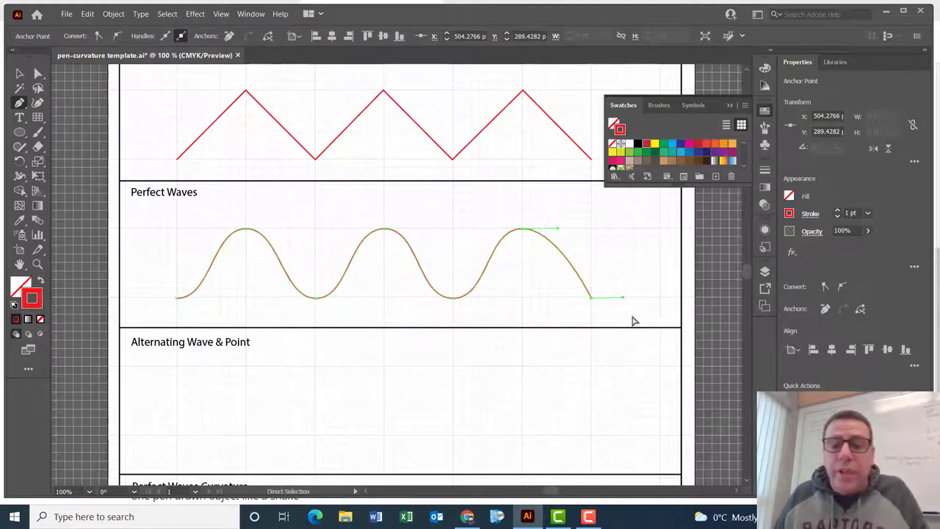
ctrl+click(633, 321)
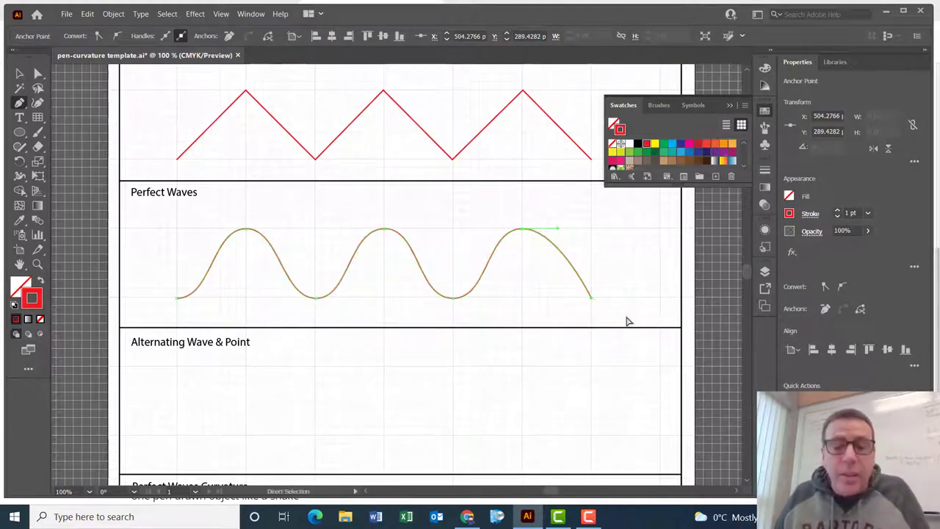
key(ctrl+z)
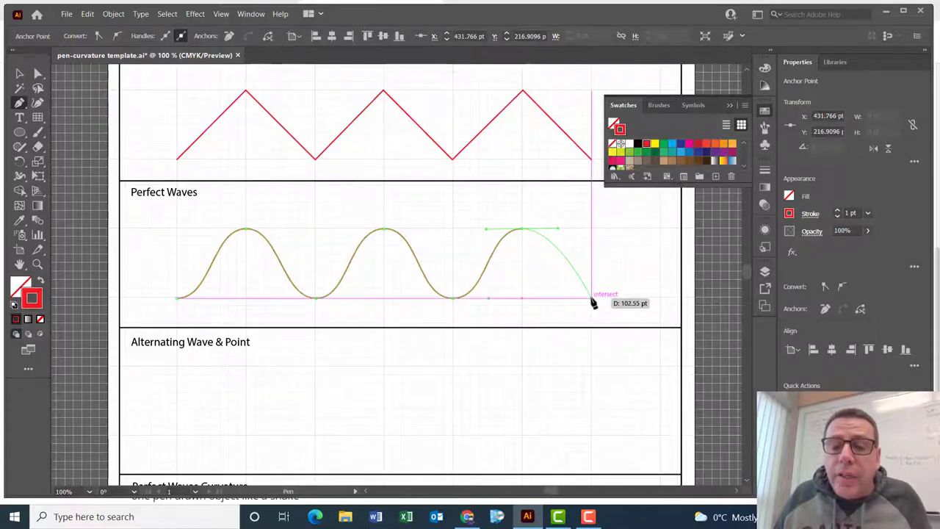
Step: End the Perfect Waves path at the low grid intersection after the third crest with half-square horizontal handles, and deselect it
click(594, 304)
drag(599, 297, 626, 298)
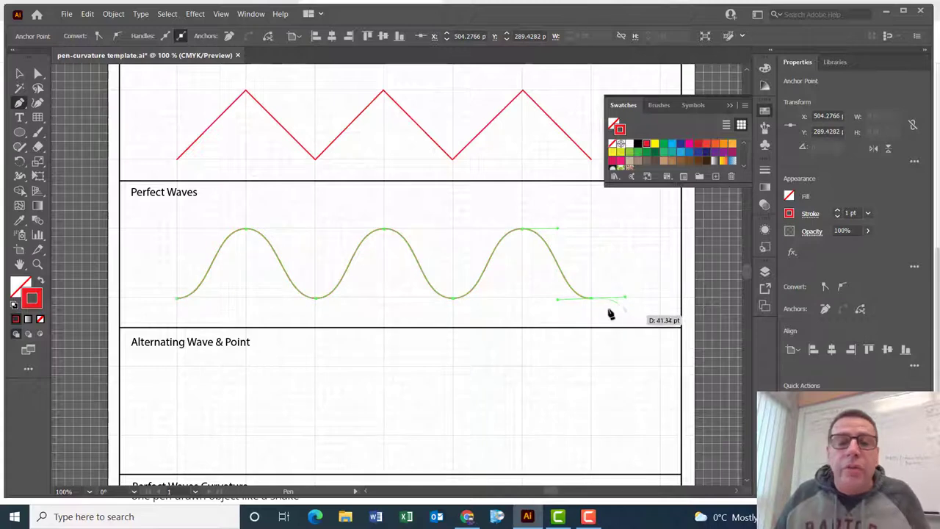
click(16, 74)
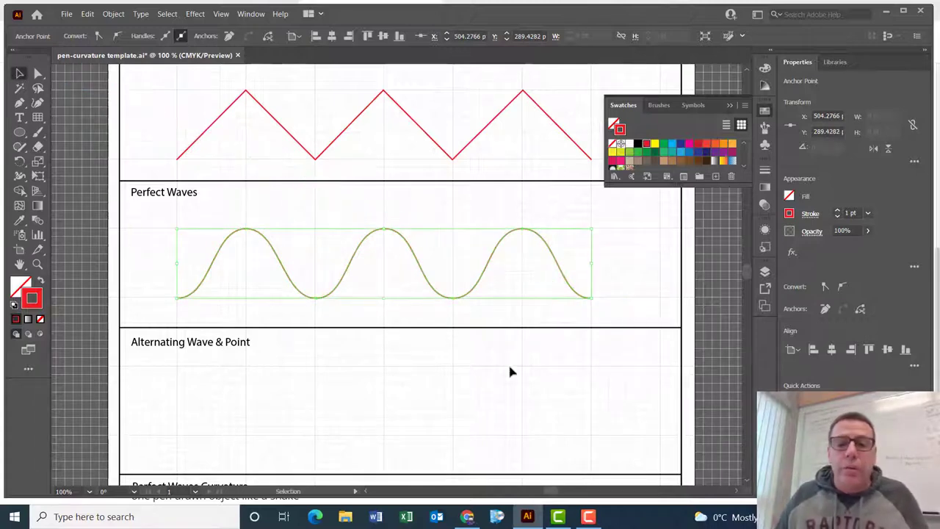
scroll(470, 336, down, 2)
scroll(471, 335, down, 2)
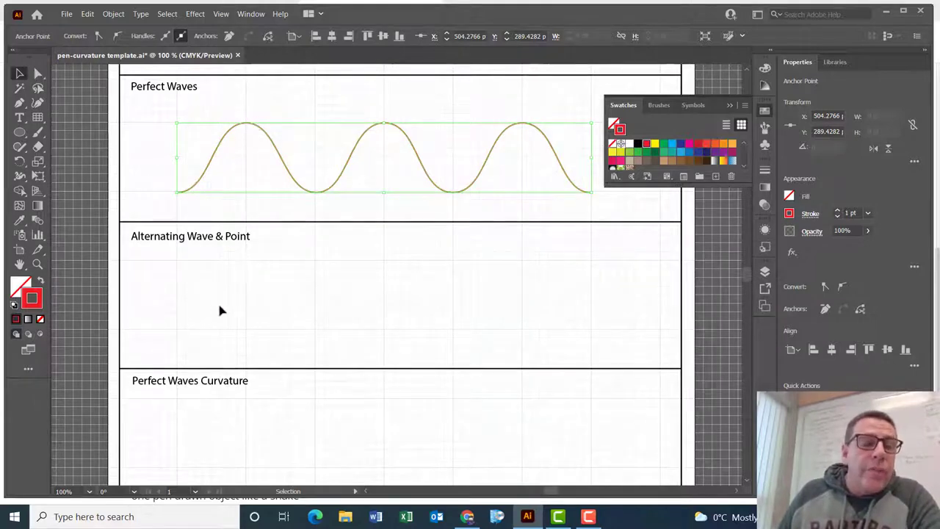
click(19, 103)
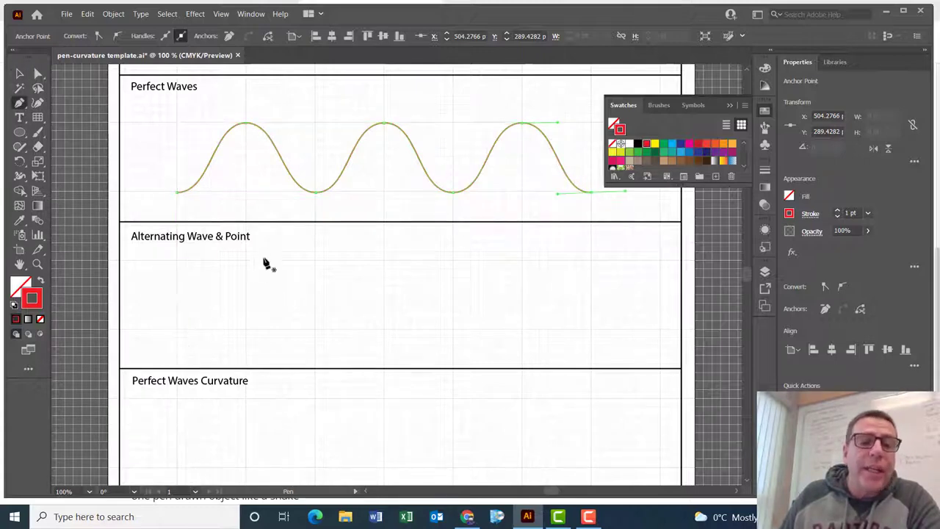
click(176, 328)
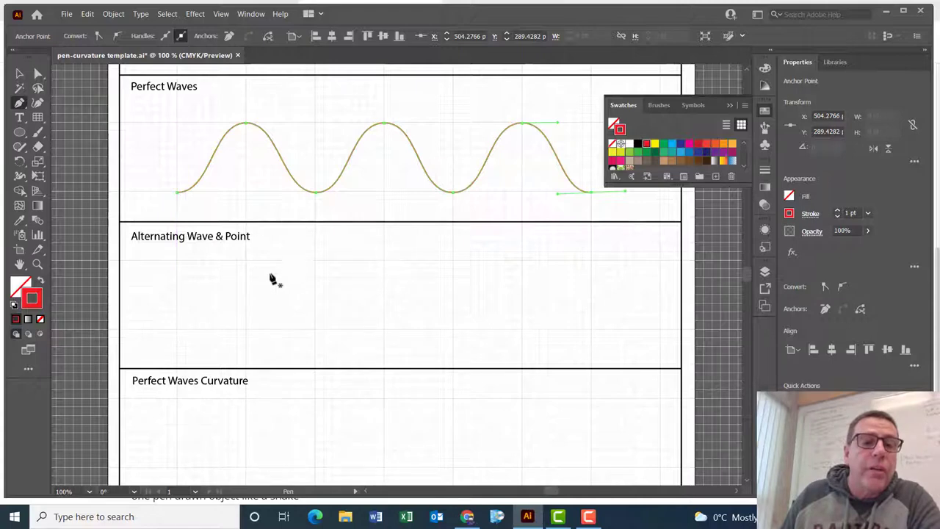
scroll(272, 279, up, 3)
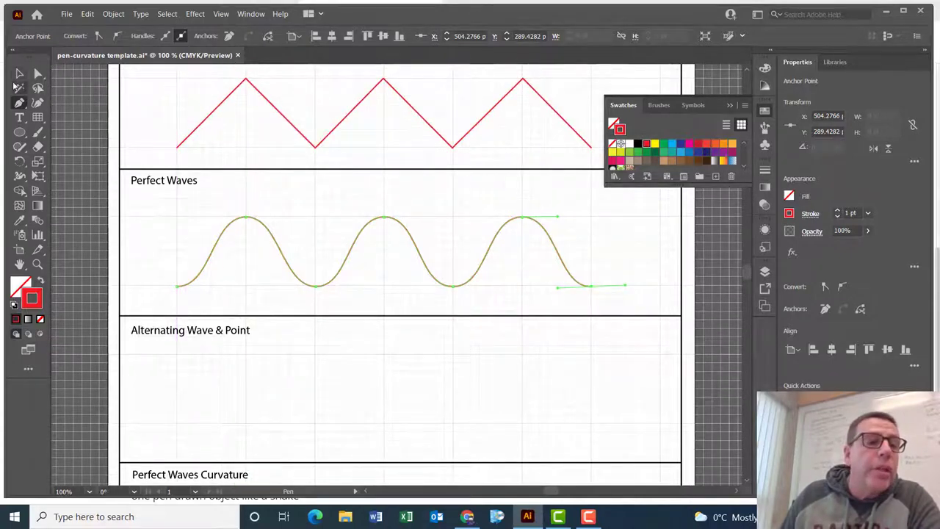
click(18, 73)
click(150, 206)
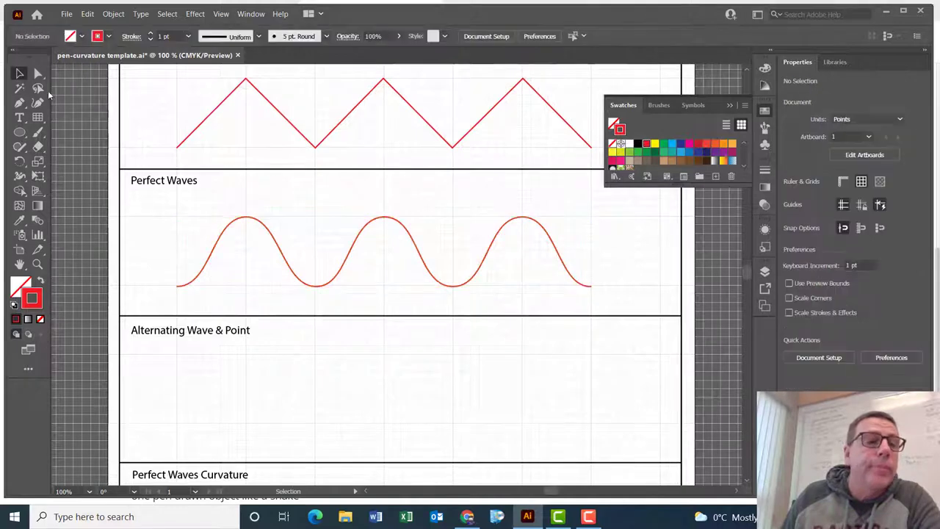
Step: Start a Pen-tool path in the Alternating Wave & Point section, forming a sharp peak between two smooth lows with half-square horizontal handles
click(20, 103)
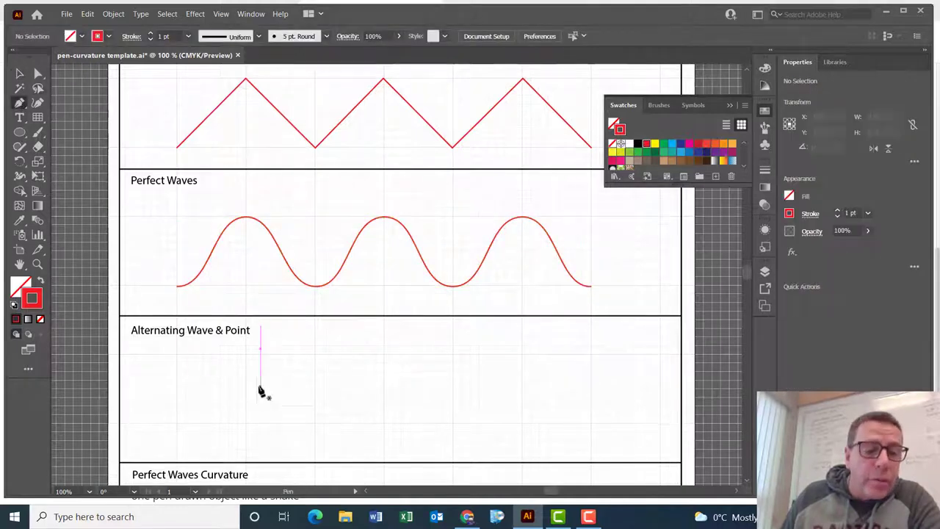
scroll(259, 390, down, 2)
click(177, 355)
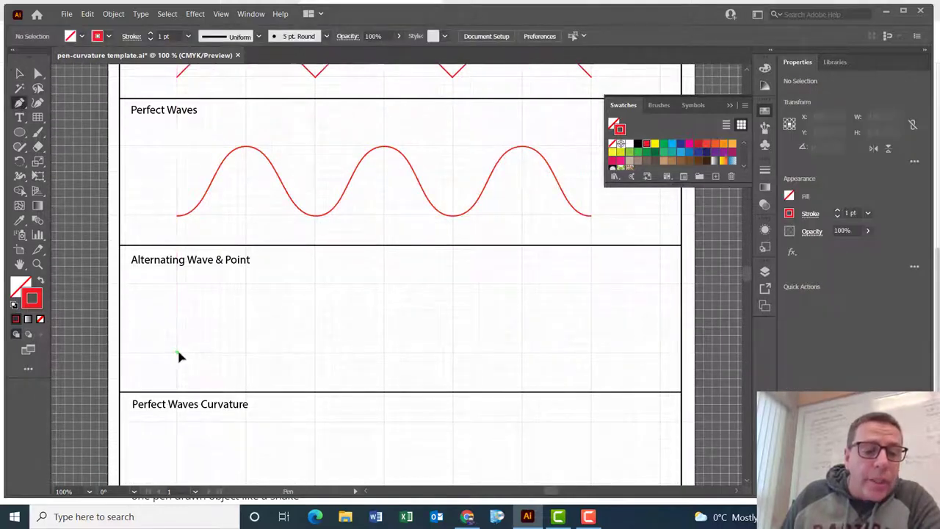
drag(204, 356, 212, 353)
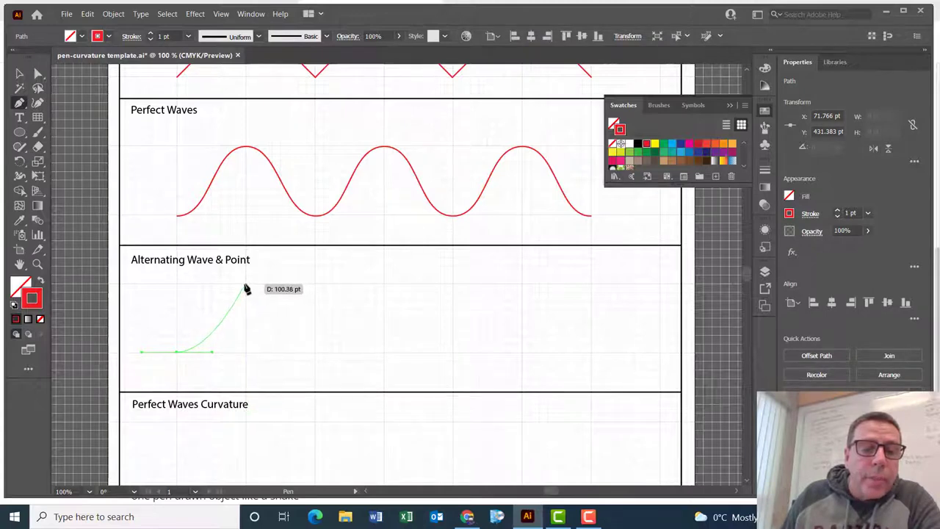
click(245, 285)
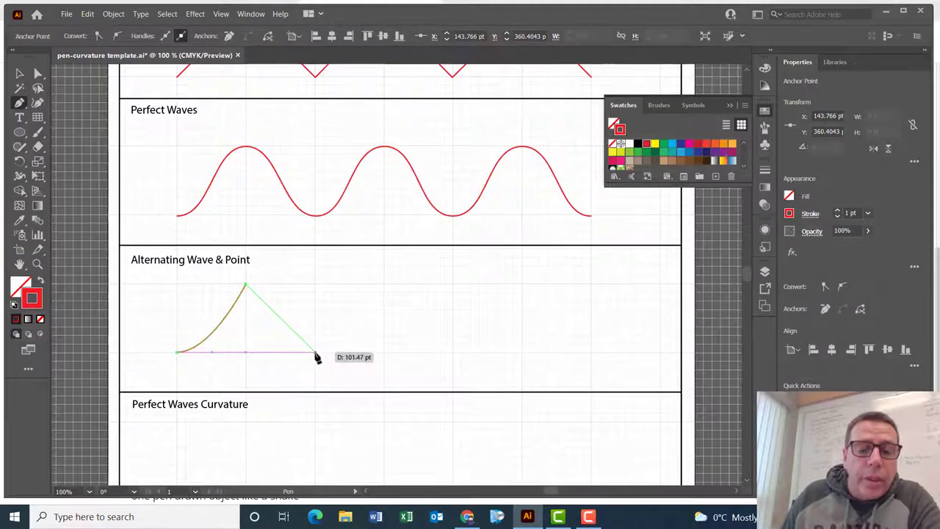
drag(315, 355, 350, 355)
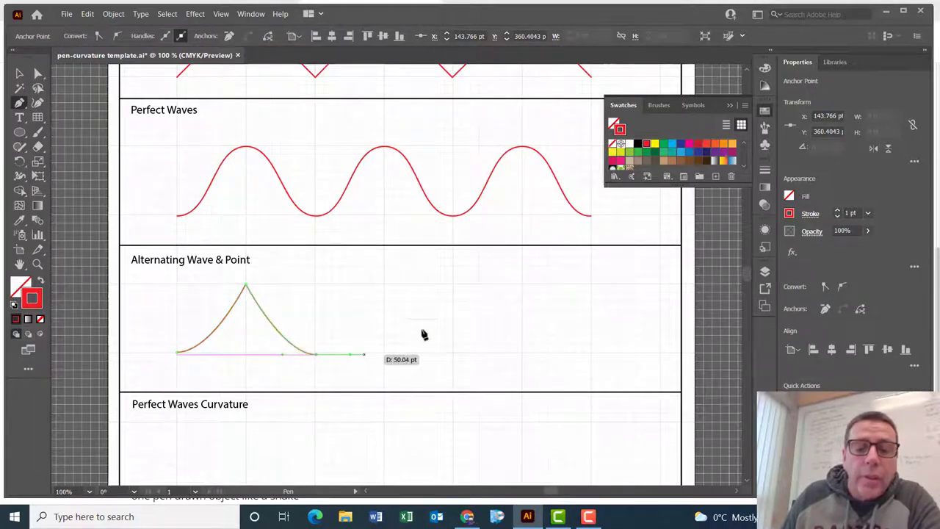
Step: Continue the Alternating Wave & Point path with two more sharp peaks, each followed by a smooth low with half-square handles, and deselect it
click(383, 285)
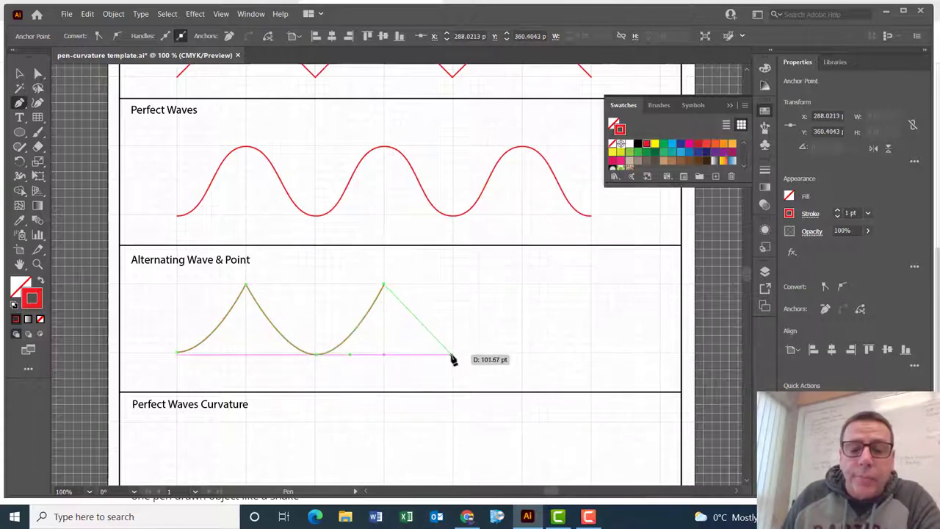
drag(472, 356, 489, 357)
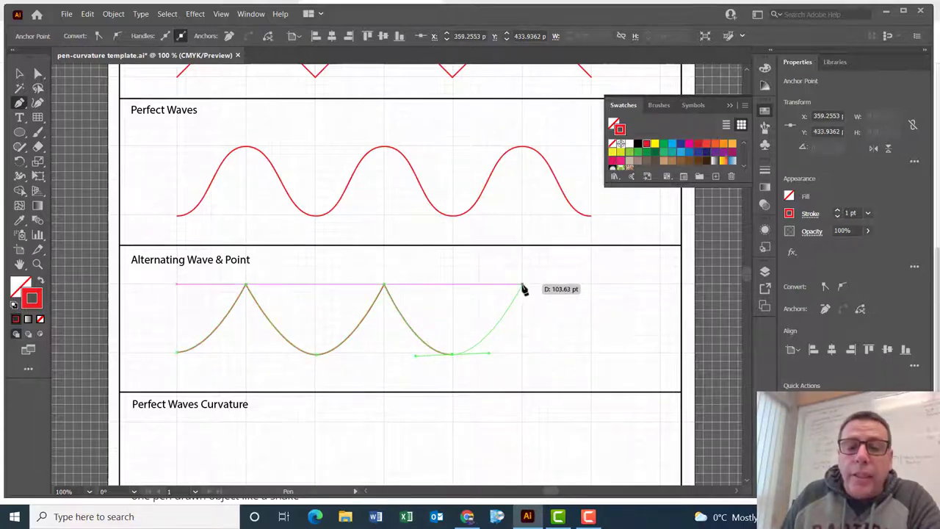
click(522, 285)
drag(591, 356, 608, 358)
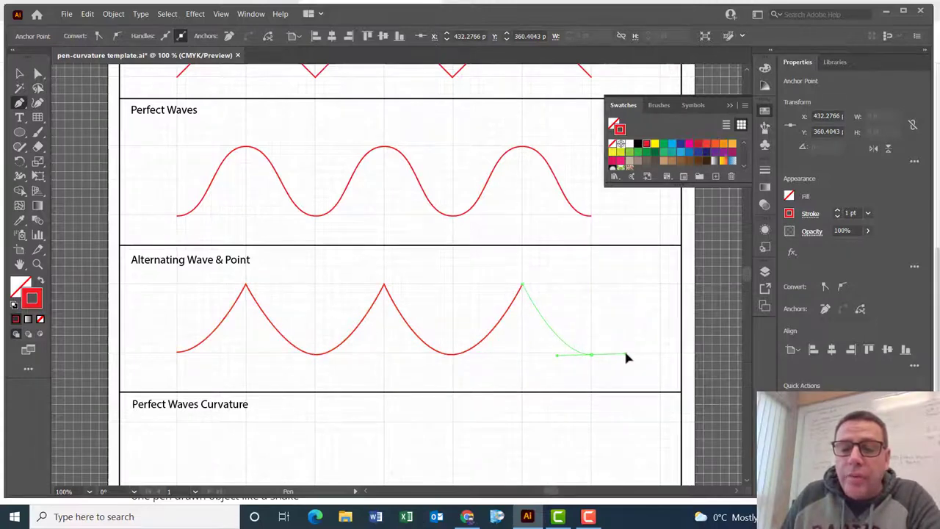
drag(627, 358, 624, 356)
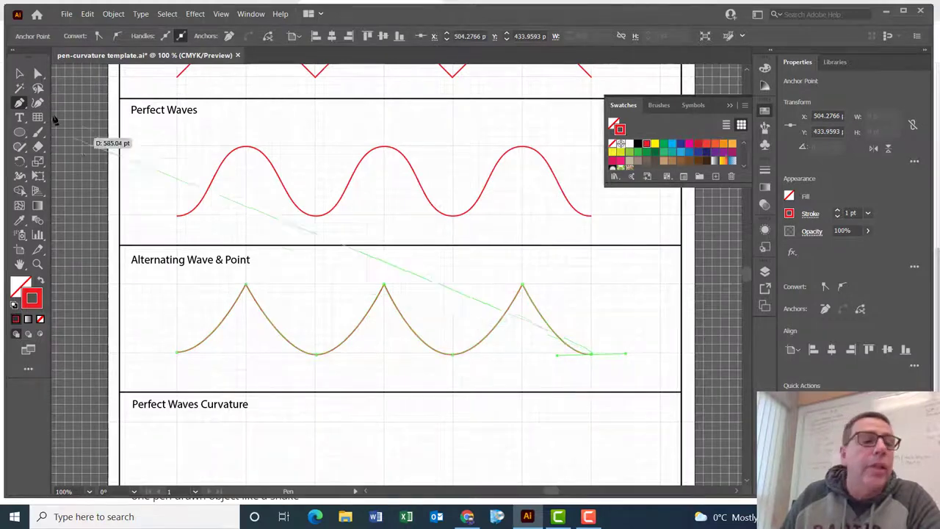
click(19, 74)
click(149, 305)
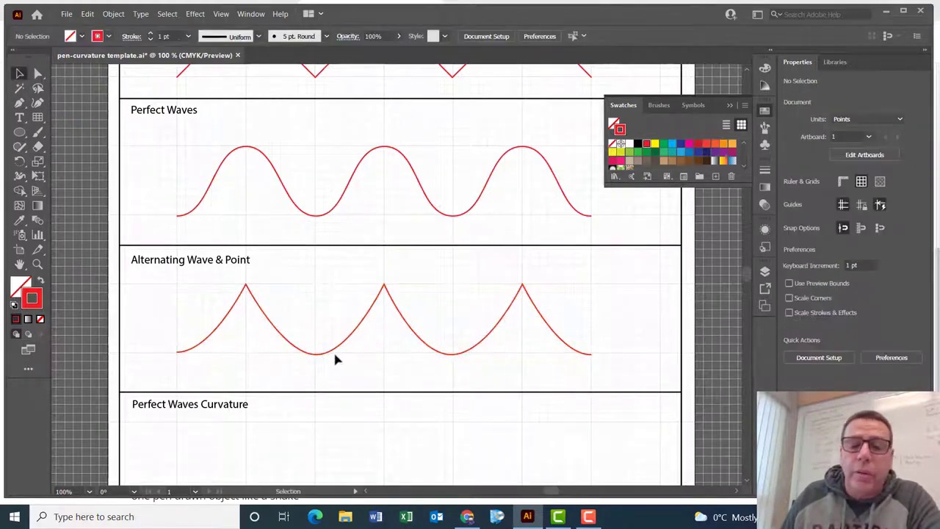
Step: Start a Curvature-tool path in the Perfect Waves Curvature section, alternating low and high grid intersections up to the second crest
scroll(379, 355, up, 2)
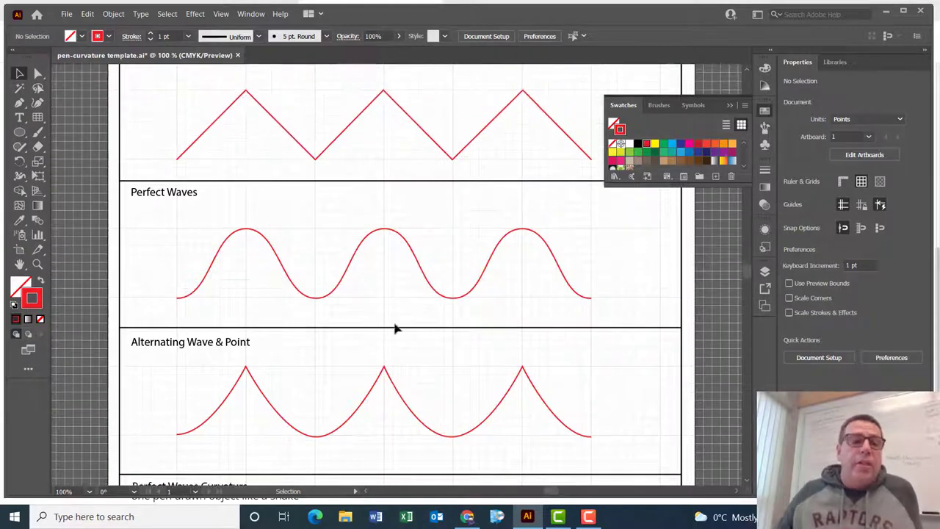
scroll(363, 201, up, 1)
scroll(242, 162, down, 2)
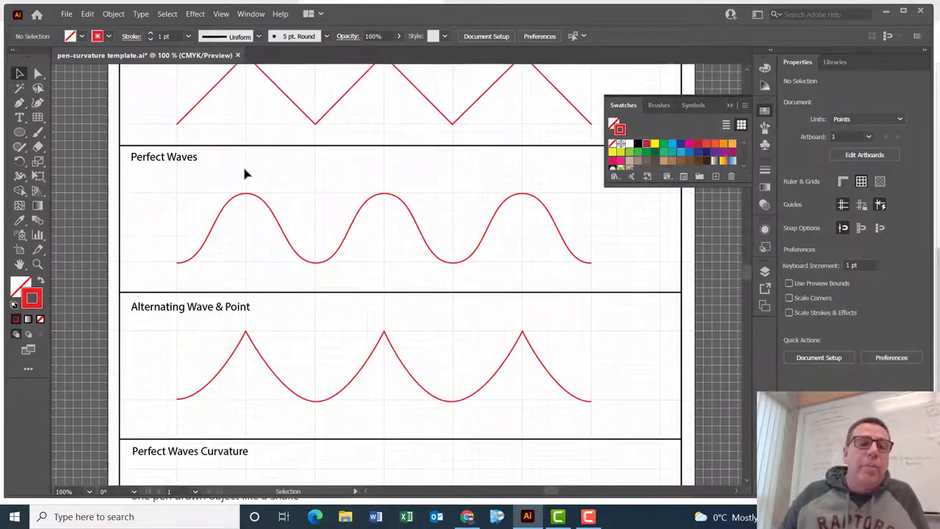
scroll(244, 173, down, 3)
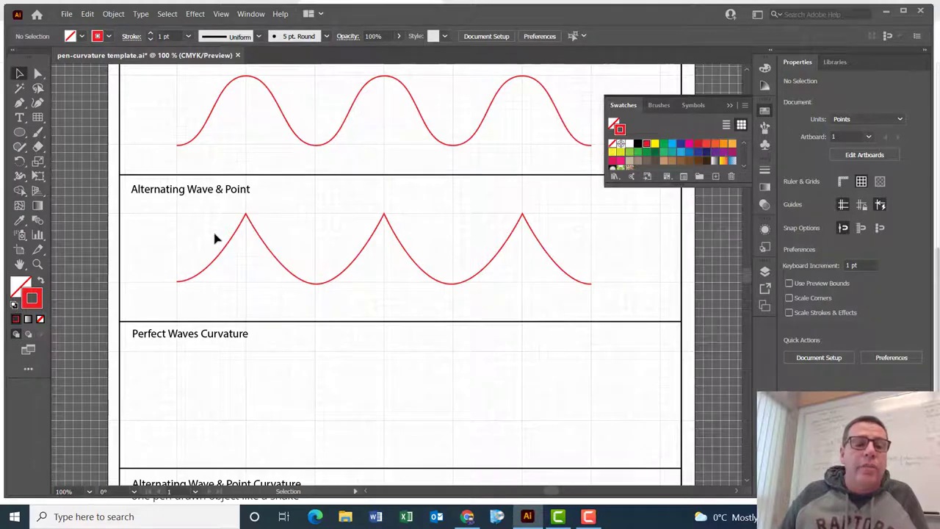
scroll(216, 238, down, 2)
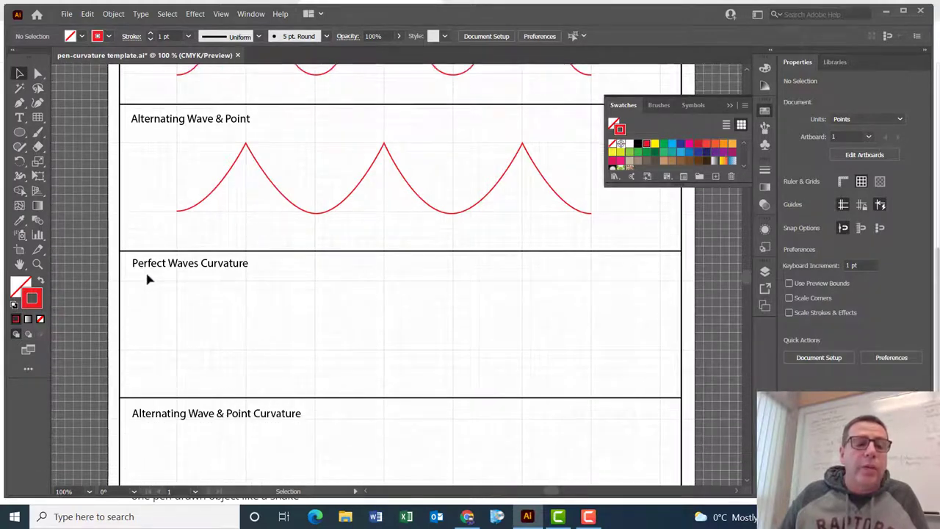
click(39, 105)
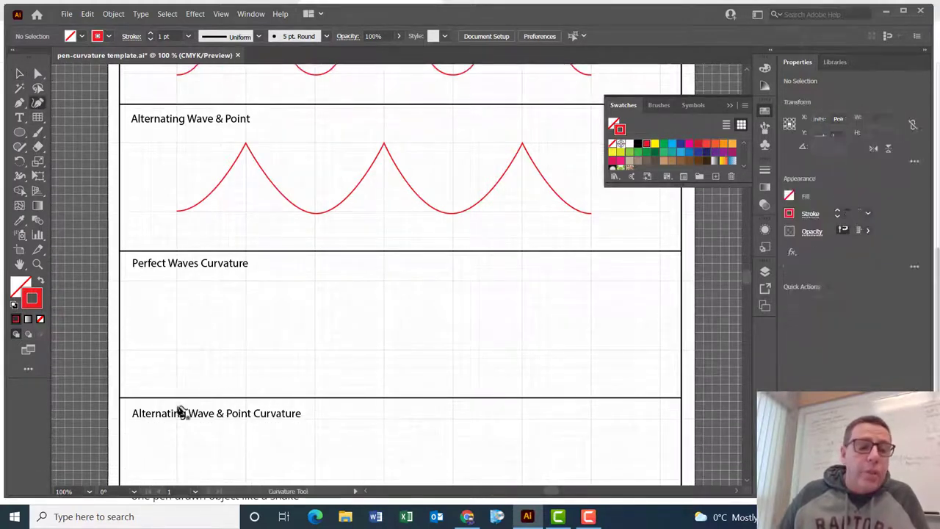
click(177, 349)
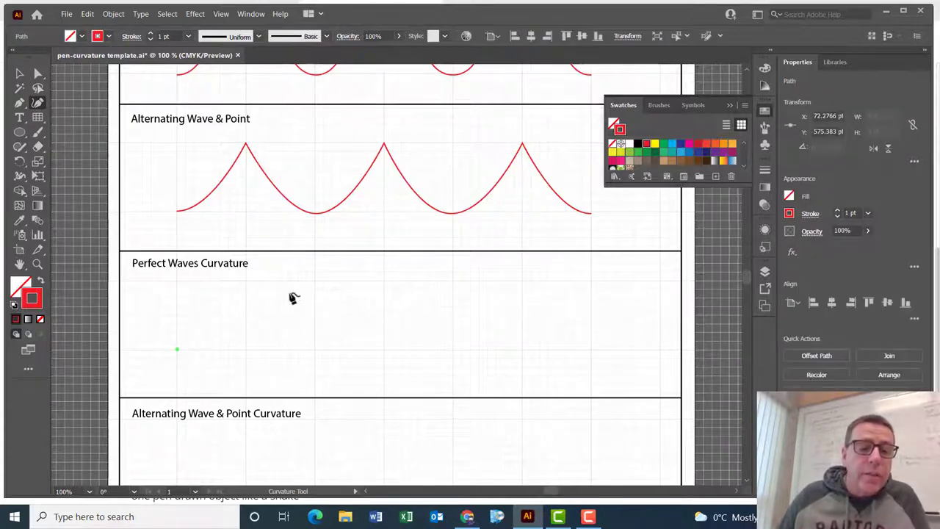
click(247, 283)
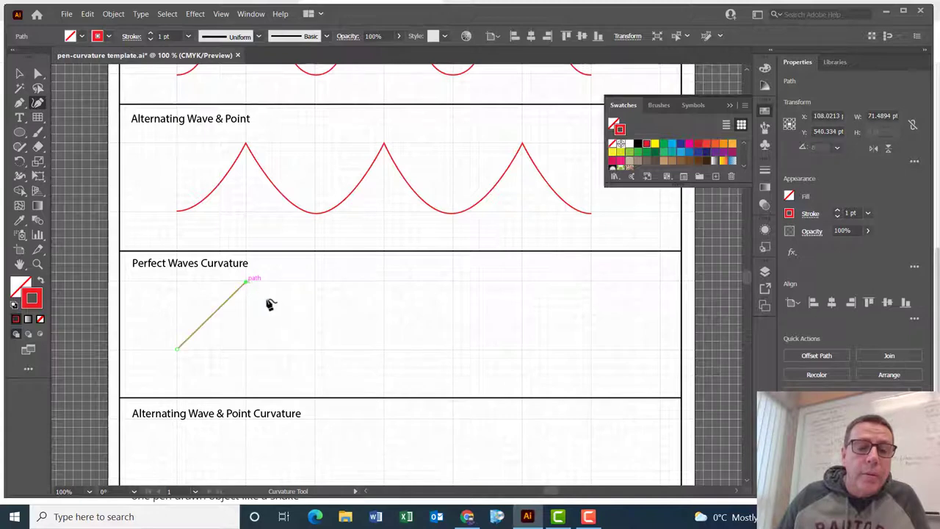
click(316, 351)
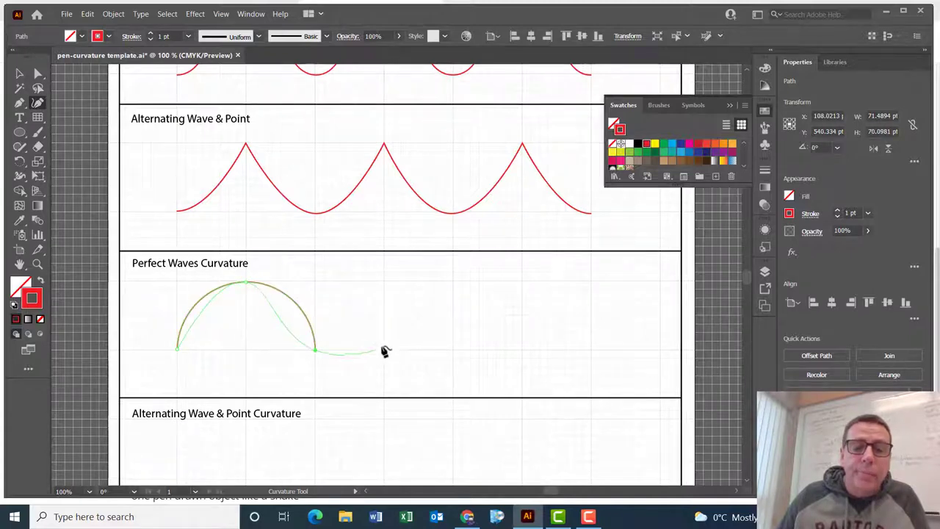
click(384, 281)
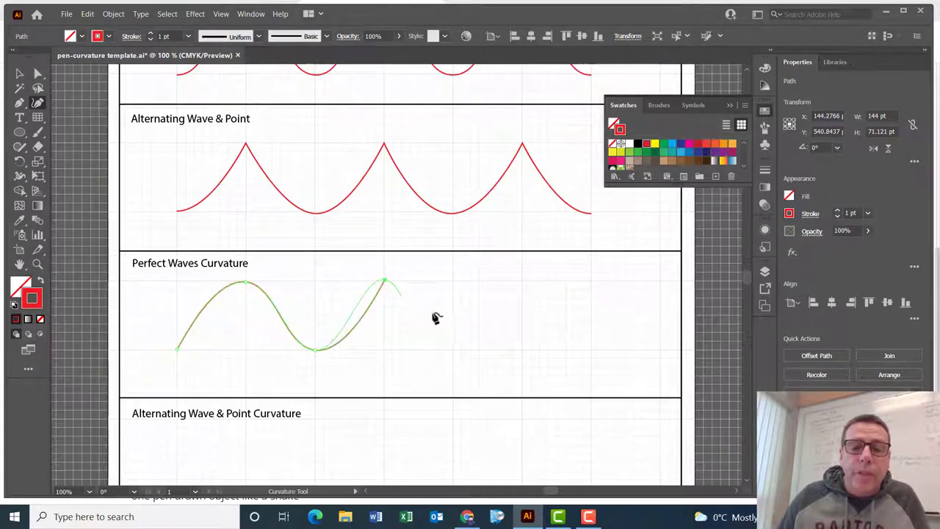
Step: Continue the Perfect Waves Curvature path through alternating low and high grid intersections, end it at a fourth high point, and deselect it
click(454, 351)
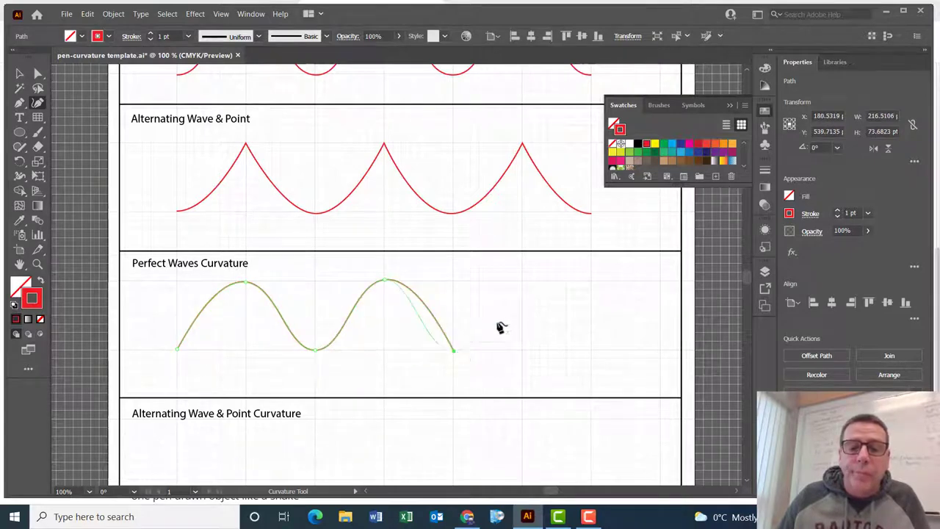
click(523, 282)
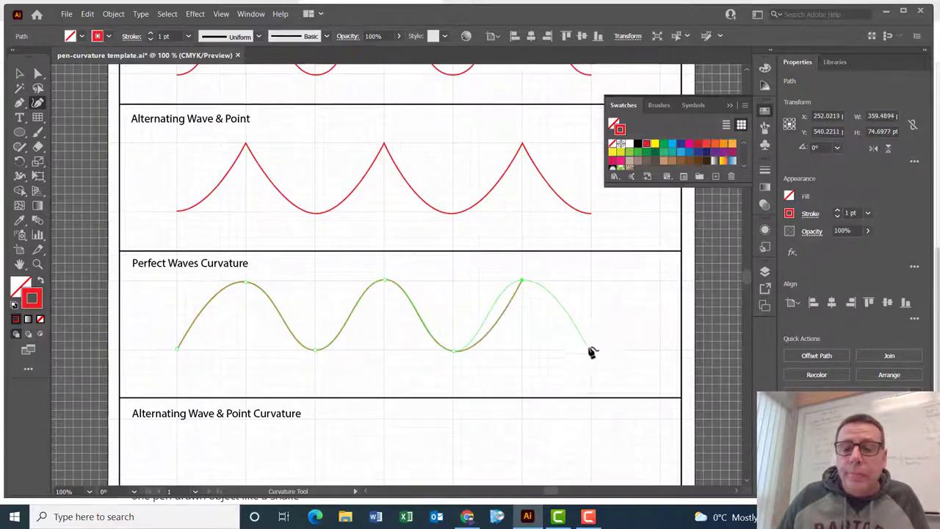
click(592, 351)
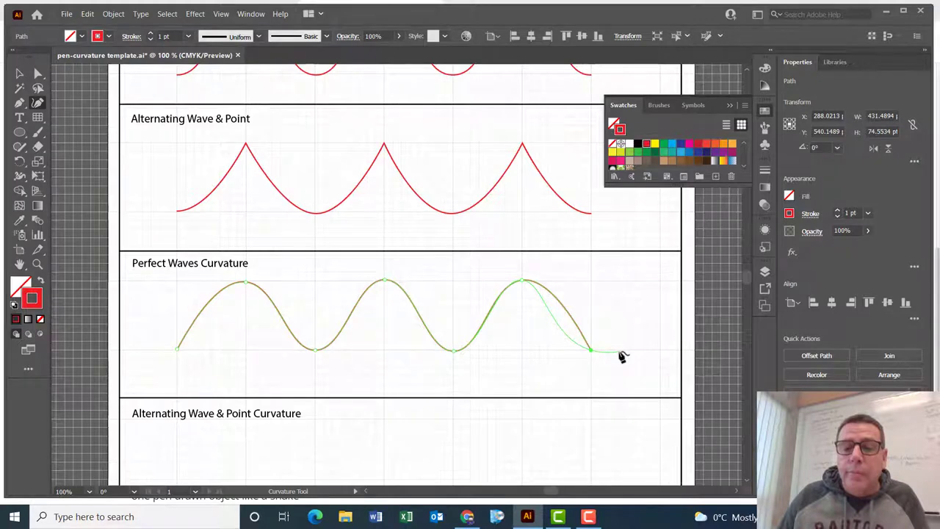
click(660, 282)
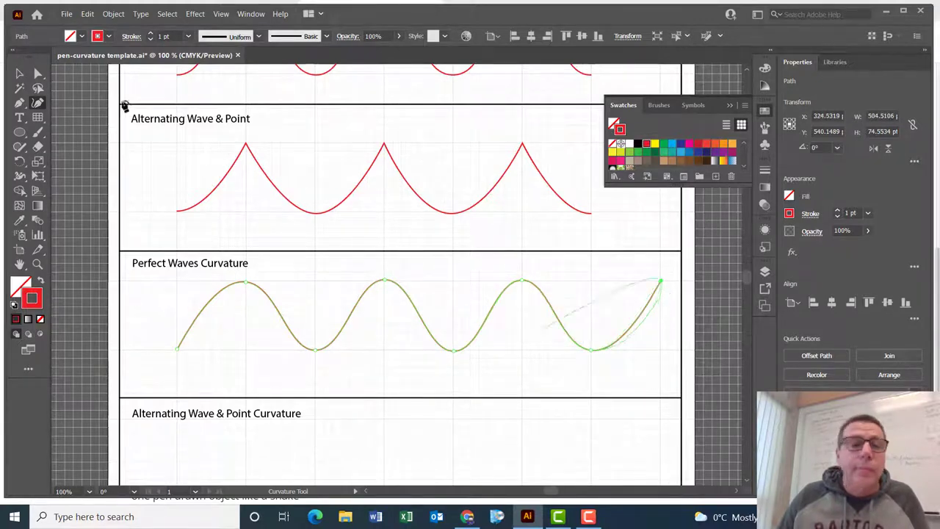
click(19, 74)
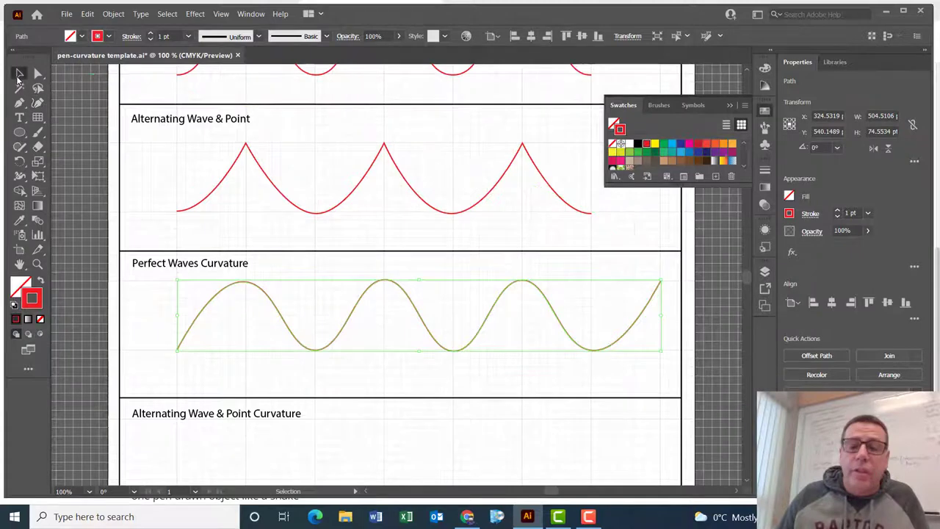
click(353, 393)
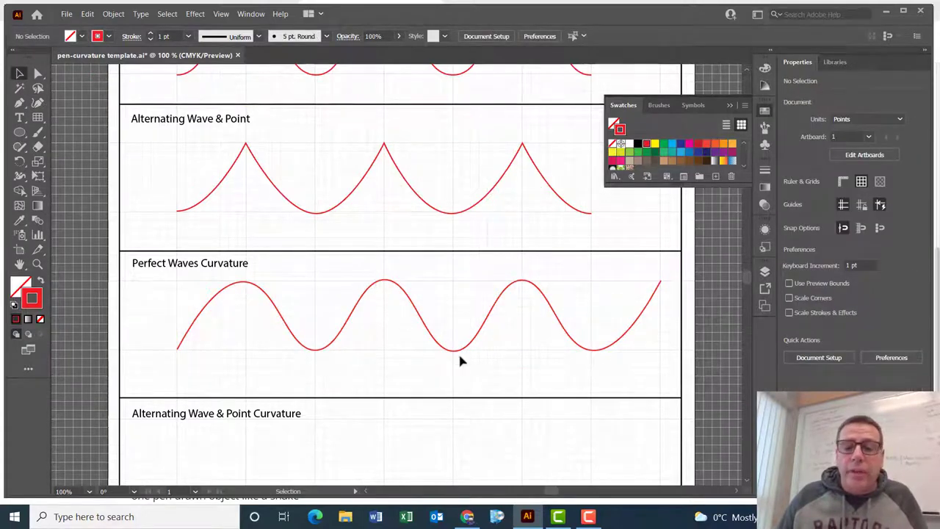
Step: Start a Curvature-tool path in the Alternating Wave & Point Curvature section with a low start, a corner peak, a smooth low and a second corner peak
scroll(566, 292, down, 3)
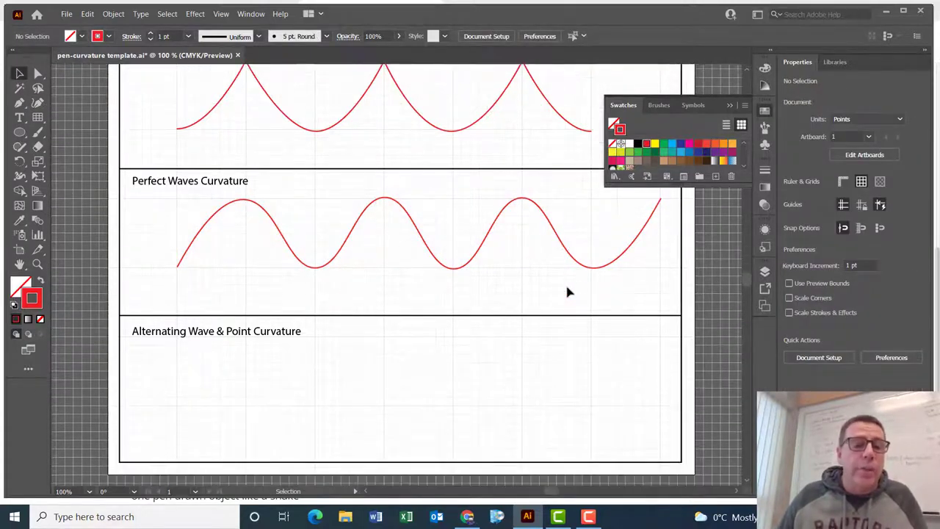
scroll(567, 292, down, 2)
click(38, 104)
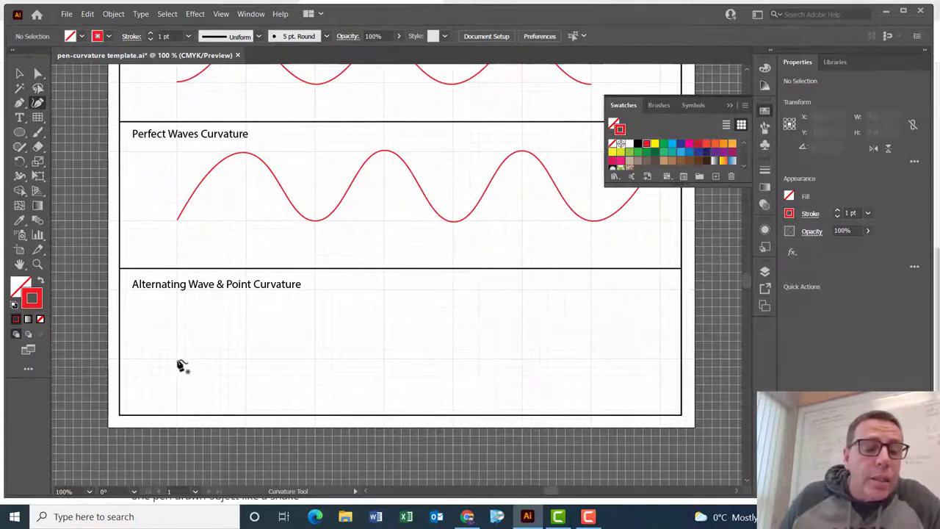
click(177, 360)
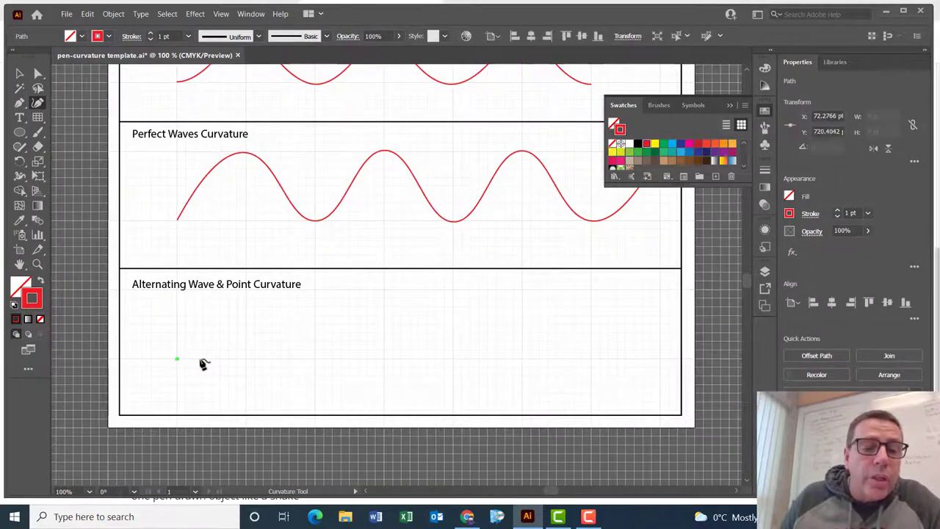
click(247, 293)
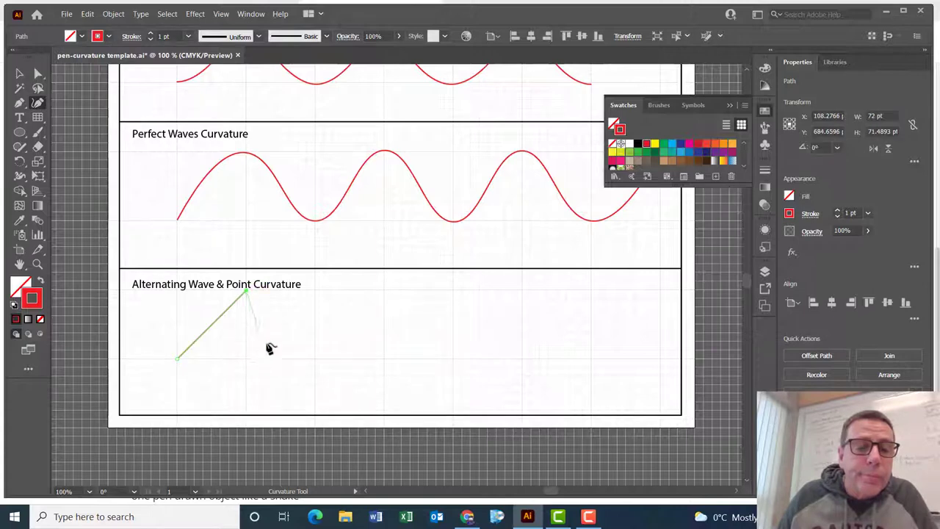
click(316, 360)
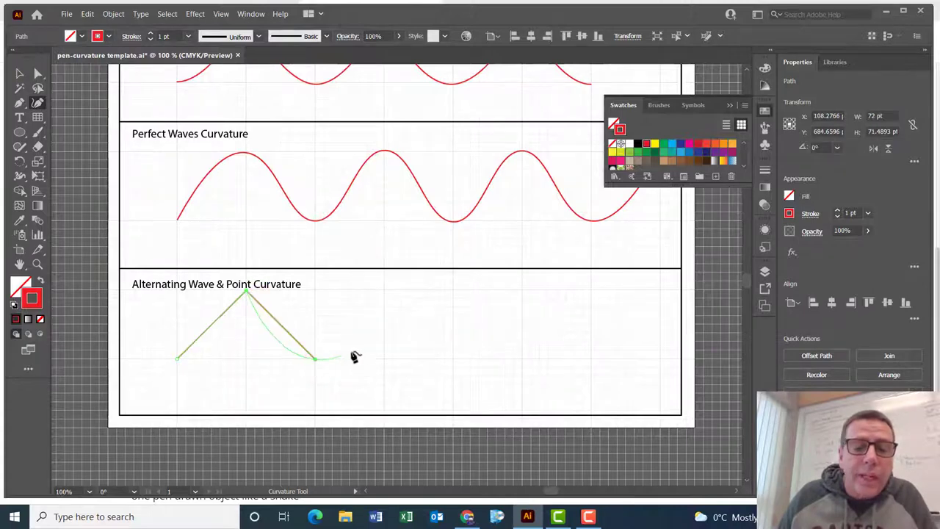
click(386, 294)
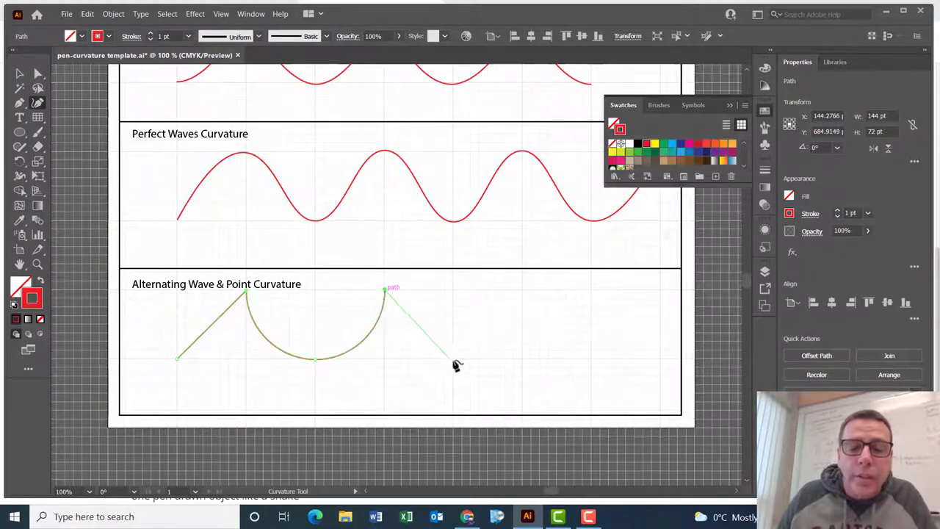
Step: Continue the Alternating Wave & Point Curvature path with a smooth low, a corner peak and another smooth low, end it high, and deselect it
click(453, 361)
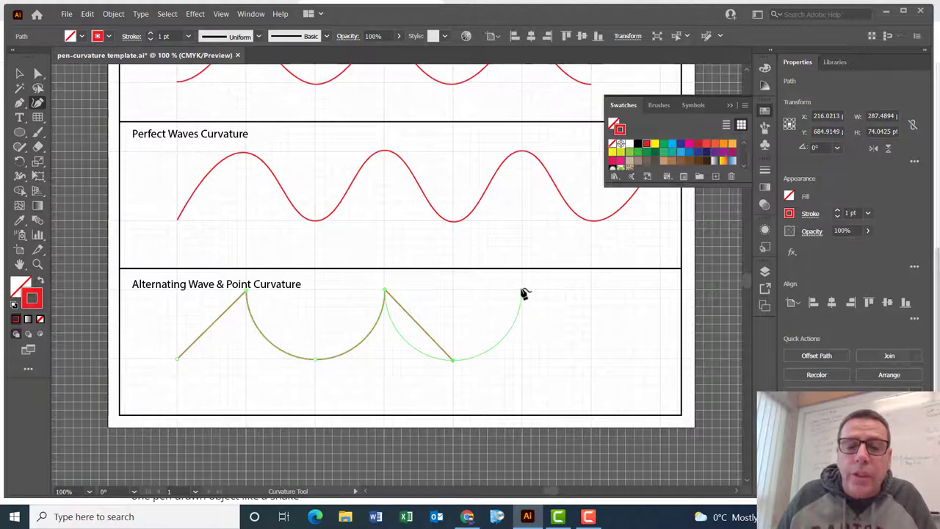
click(522, 292)
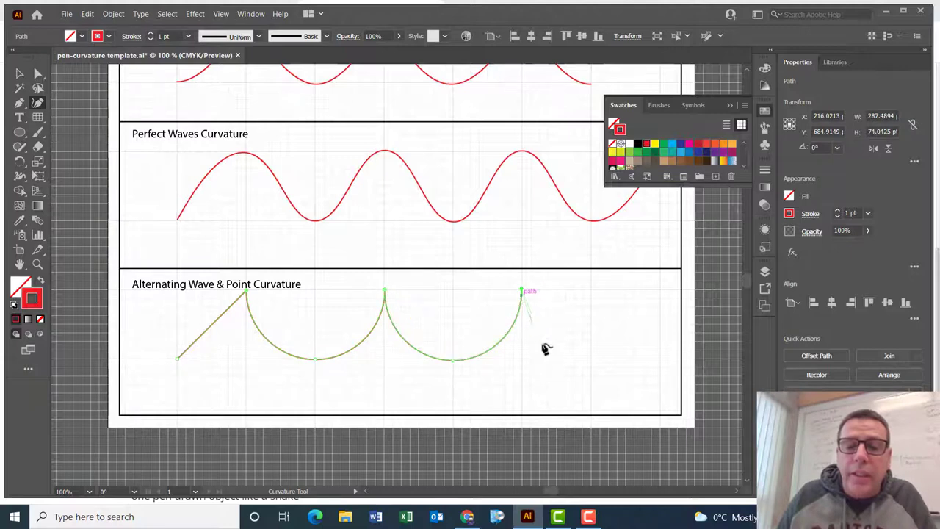
click(592, 361)
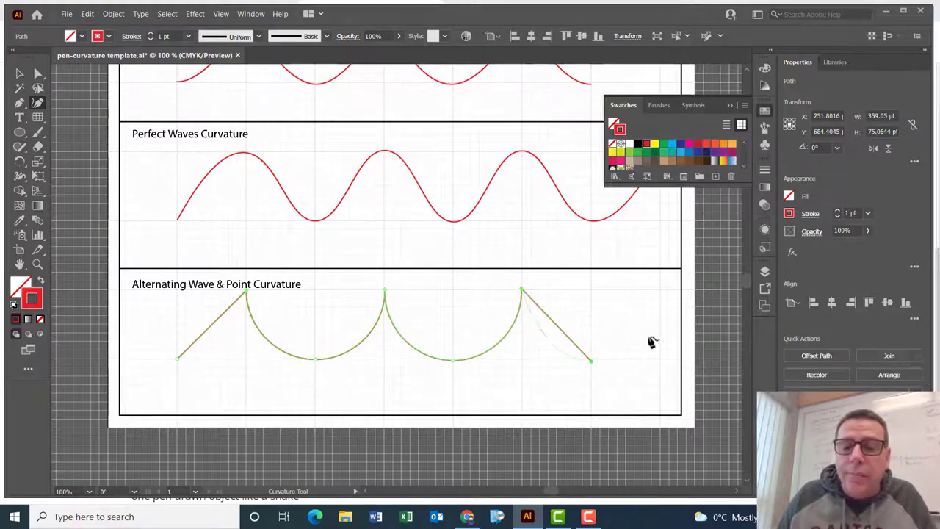
click(661, 292)
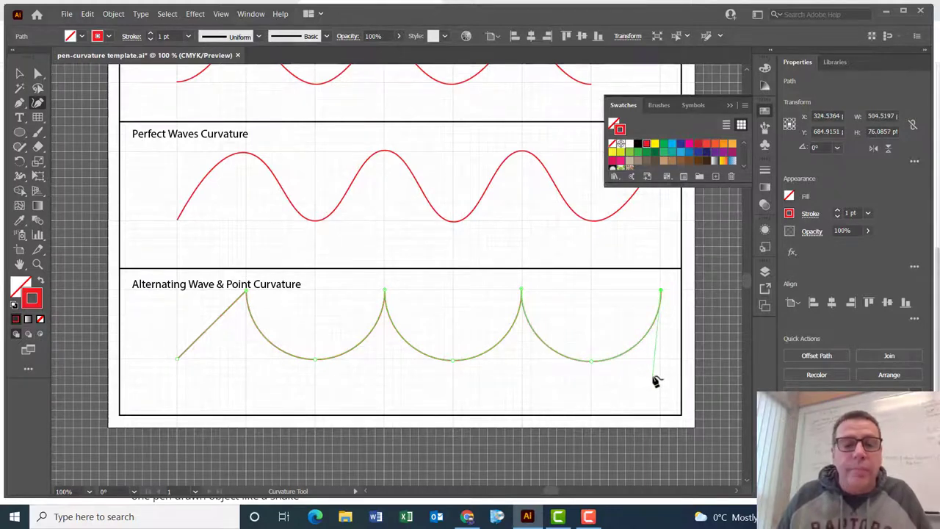
click(20, 74)
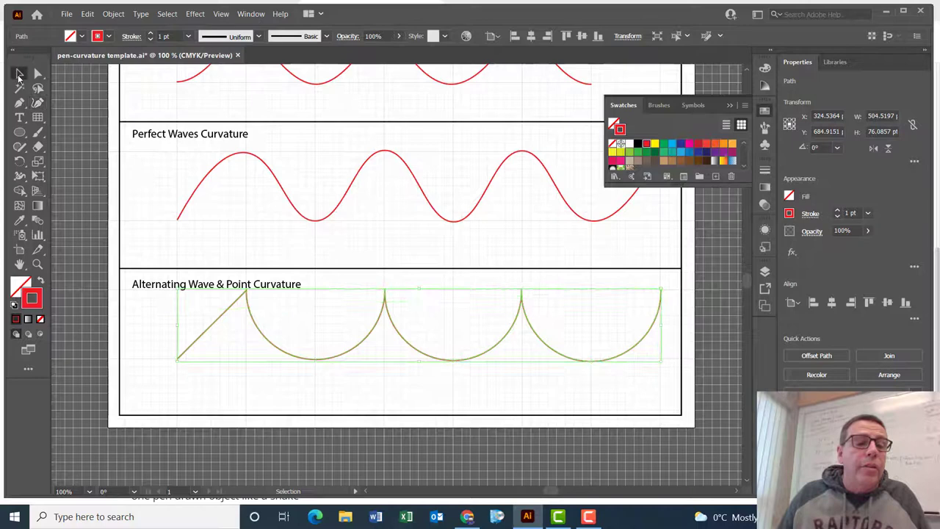
click(257, 415)
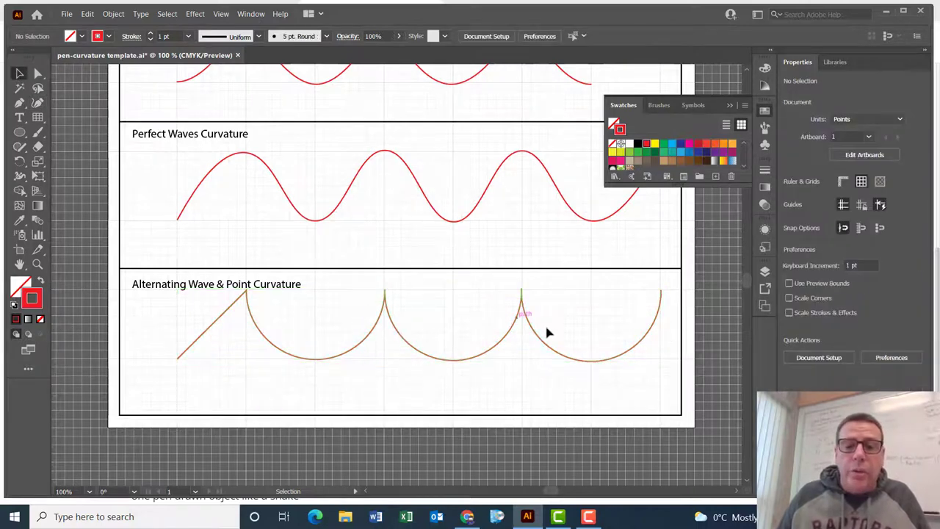
Step: Shift only the three peak anchors of the Alternating Wave & Point path a little over half a grid square to the right
scroll(531, 376, up, 4)
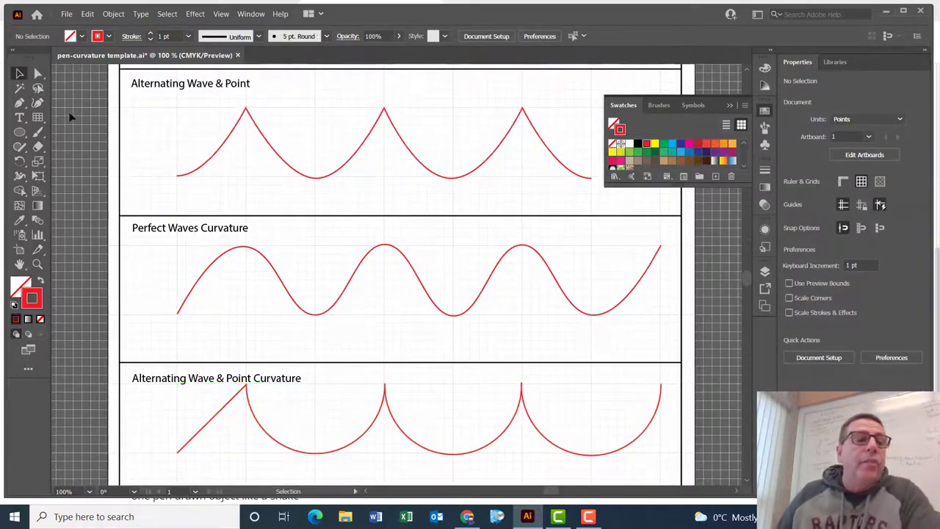
click(37, 74)
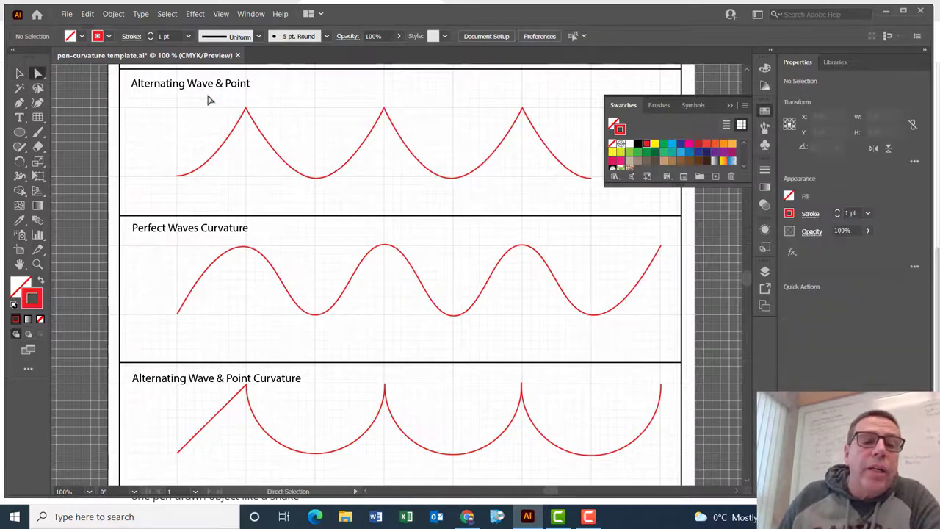
drag(556, 135, 561, 115)
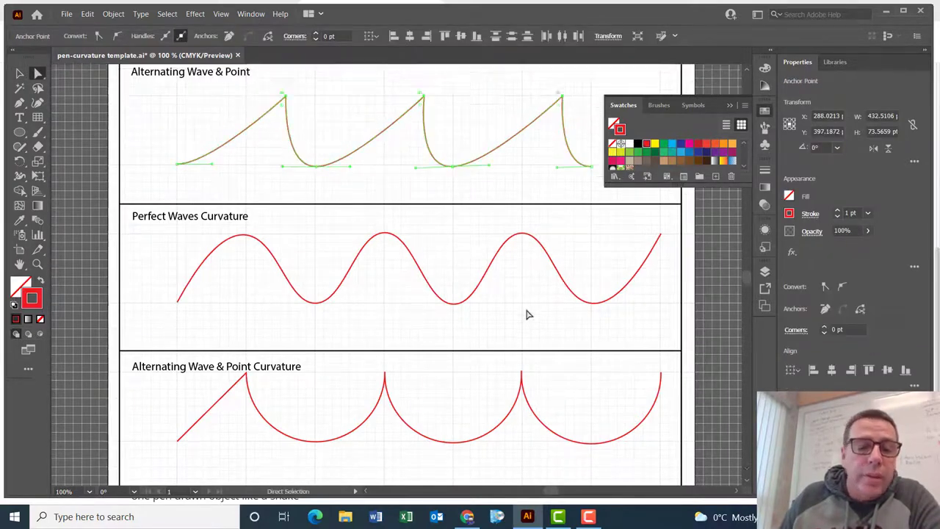
Step: Move the whole Alternating Wave & Point Curvature path straight down by about 35 pt within its section
scroll(528, 315, down, 2)
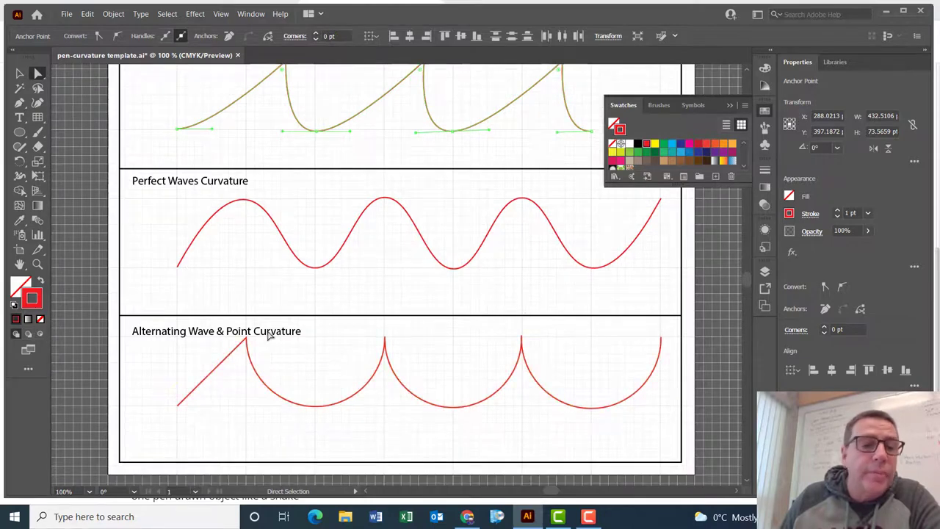
click(19, 72)
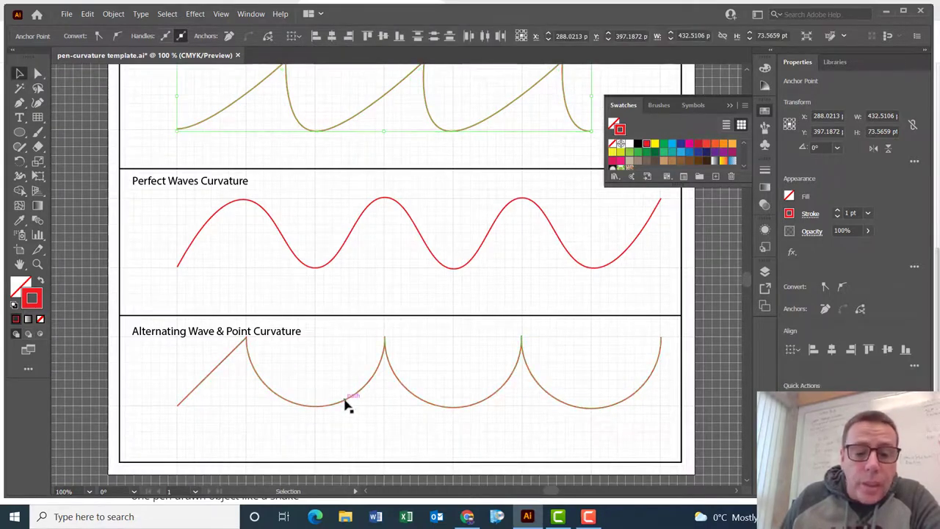
drag(345, 402, 344, 436)
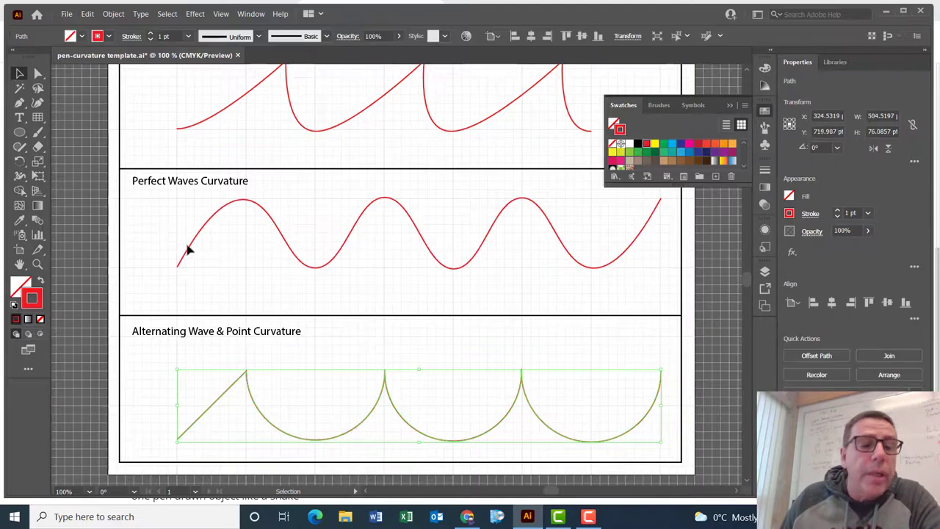
Step: Shift only the four upper anchors of the Alternating Wave & Point Curvature path a little over half a grid square right, and deselect them
click(37, 75)
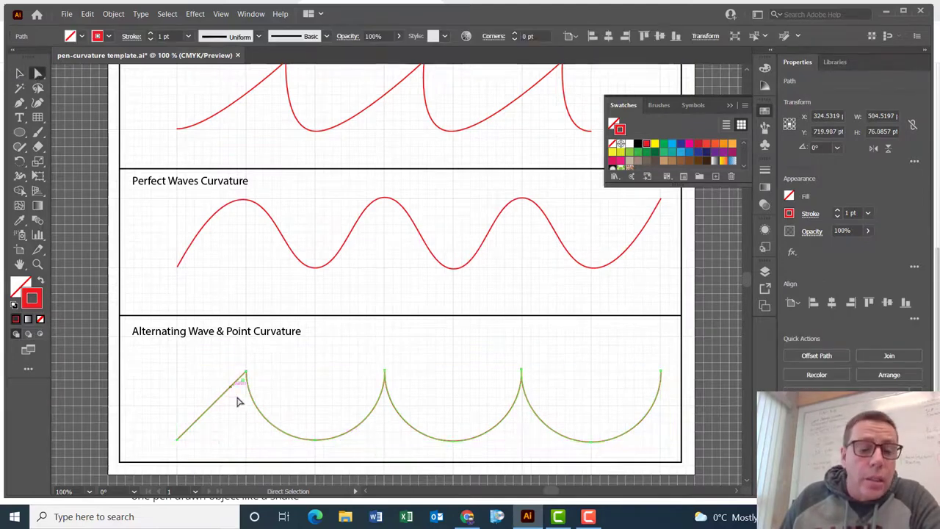
drag(228, 359, 673, 381)
drag(524, 375, 564, 372)
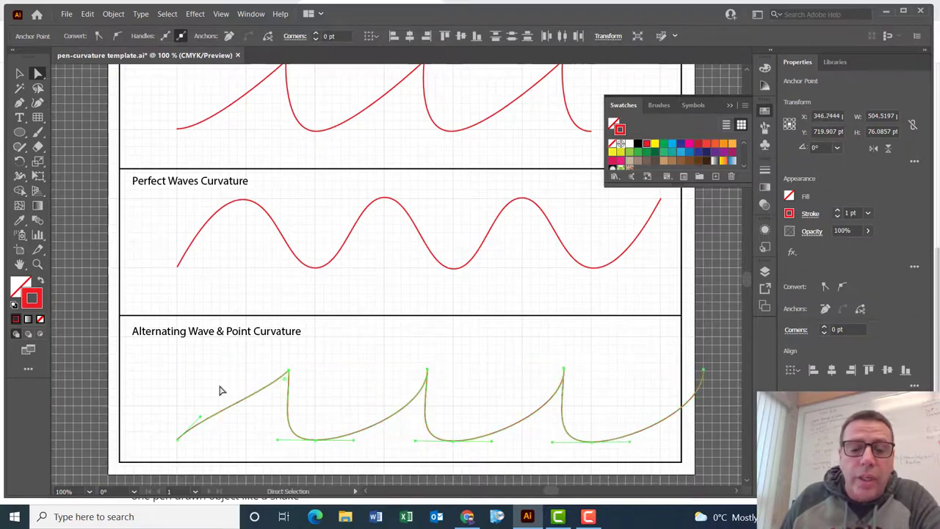
click(172, 361)
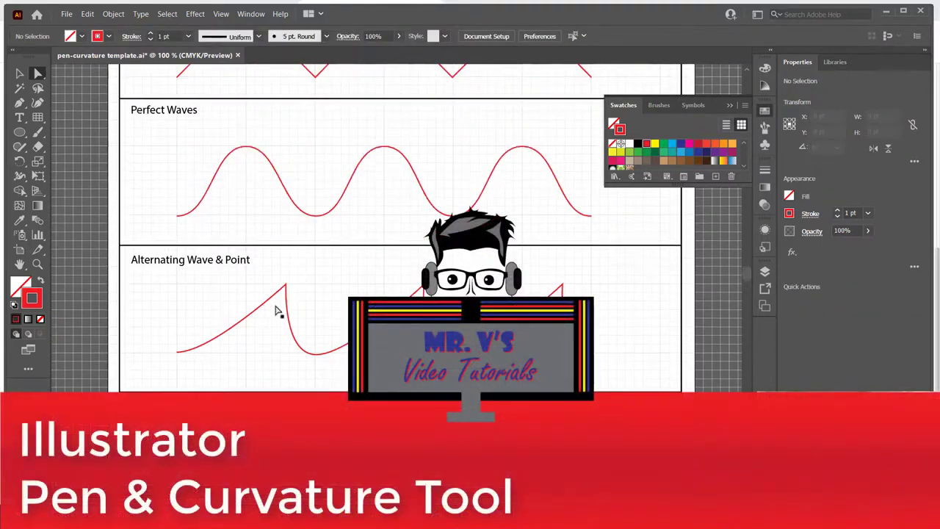
scroll(278, 312, up, 5)
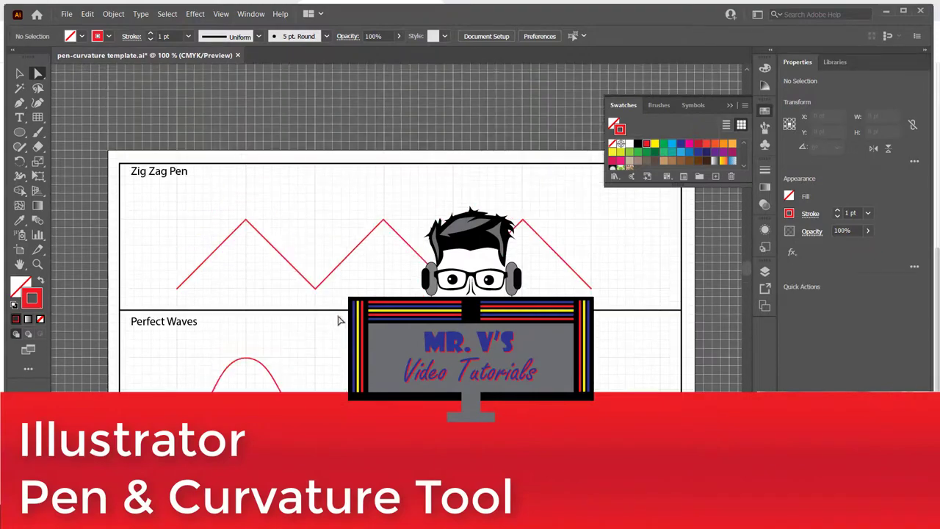